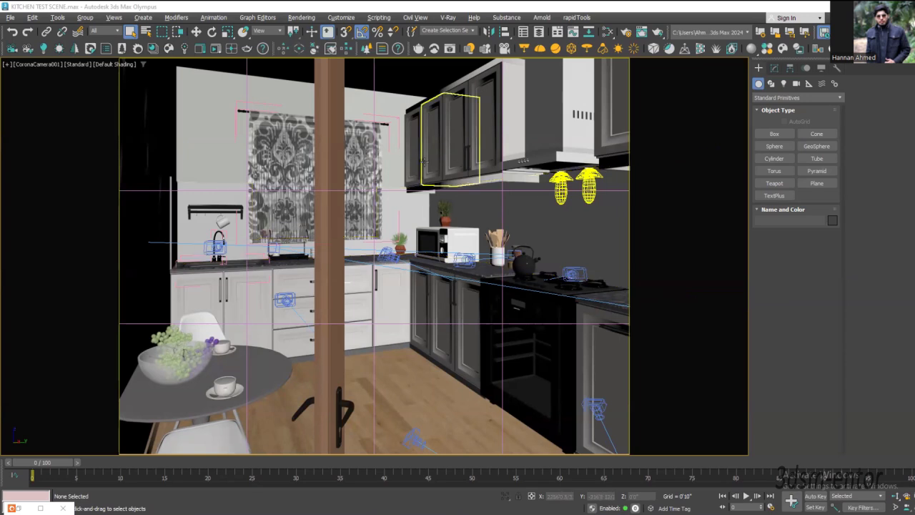
# Step: Select the trim beneath the wall cabinets and locate it in a maximized wireframe top view
pyautogui.click(425, 188)
pyautogui.hotkey('alt', 'w')
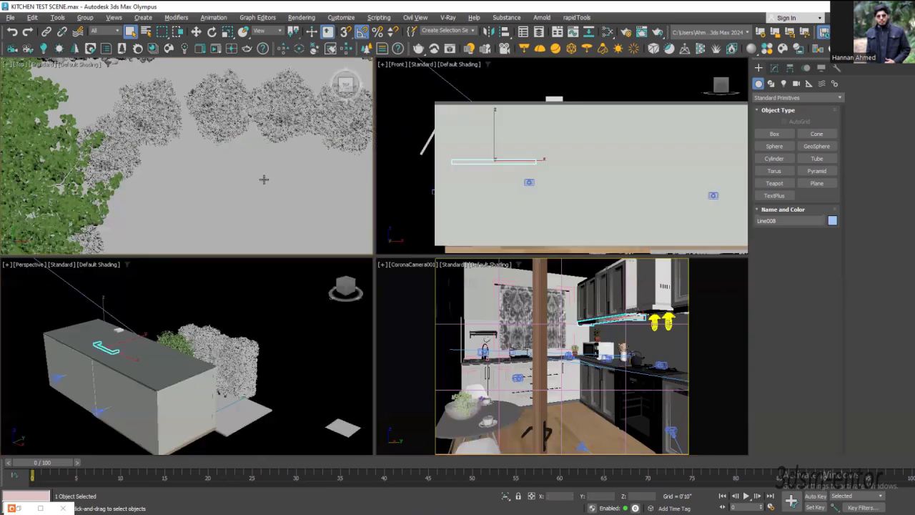
pyautogui.hotkey('alt', 'w')
pyautogui.press('F3')
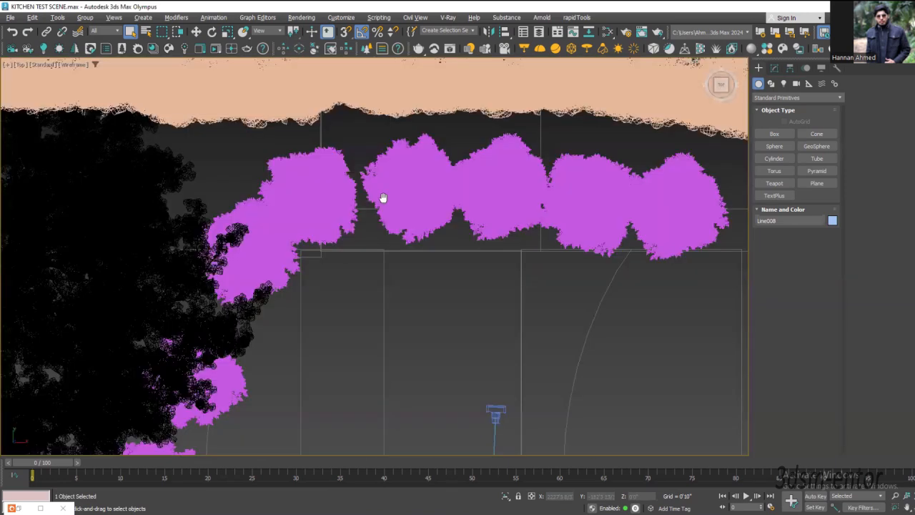
pyautogui.scroll(-6, 409, 183)
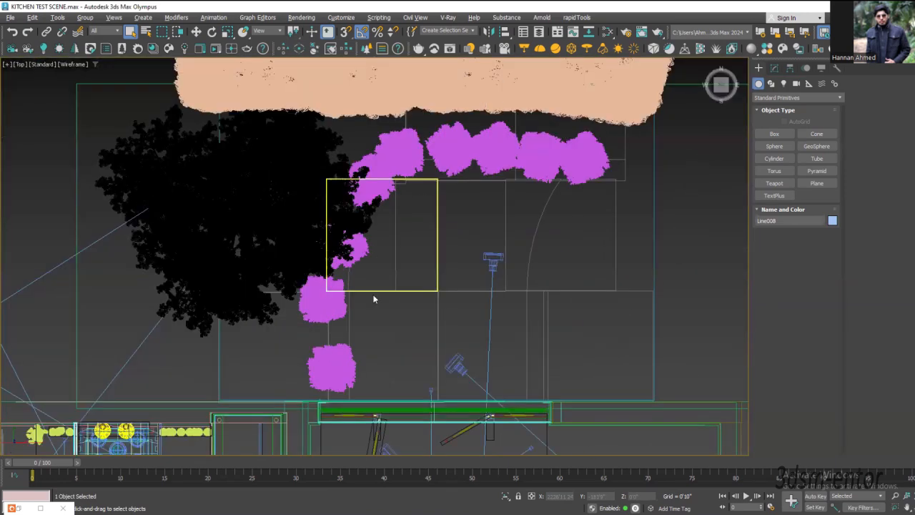
pyautogui.scroll(-5, 373, 299)
pyautogui.scroll(4, 310, 259)
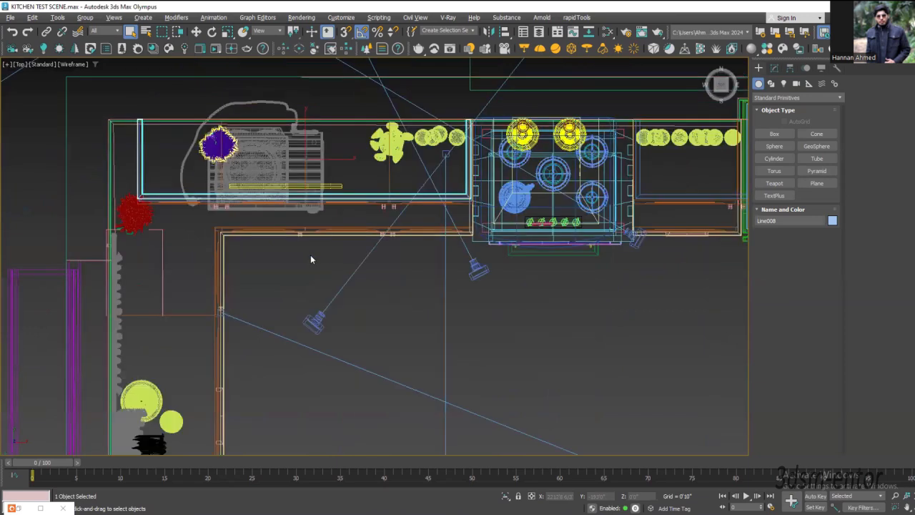
# Step: Hide the scene geometry, select the strip light under the wall cabinets and frame it in the perspective view
pyautogui.hotkey('shift', 'g')
pyautogui.moveTo(329, 209); pyautogui.dragTo(327, 237, button='middle')
pyautogui.moveTo(327, 237); pyautogui.dragTo(226, 173)
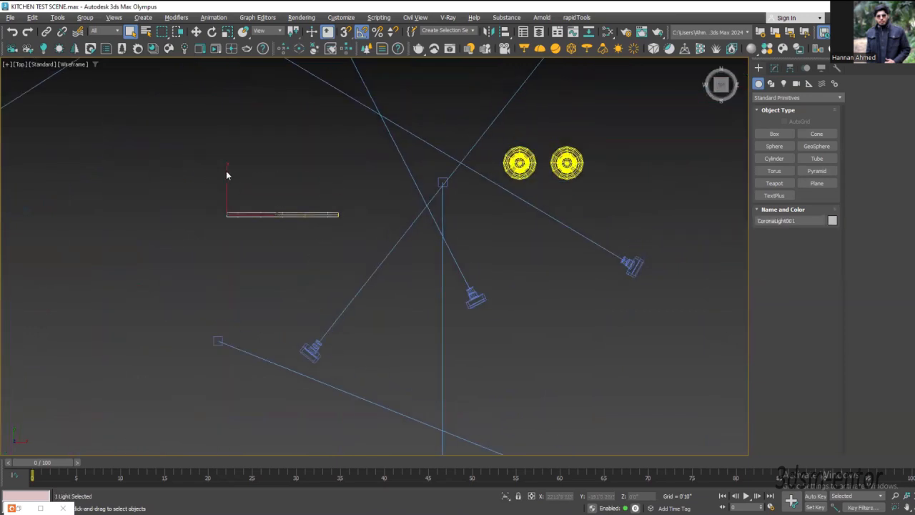
pyautogui.scroll(4, 291, 219)
pyautogui.hotkey('alt', 'w')
pyautogui.middleClick(154, 364)
pyautogui.press('z')
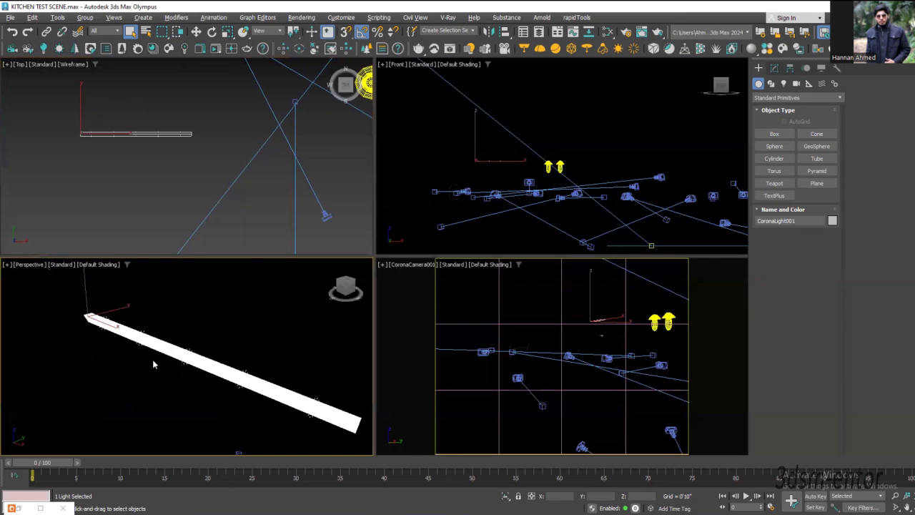
# Step: Select the Corona sun in the perspective view and examine its position relative to the interior lights and cameras
pyautogui.hotkey('alt', 'w')
pyautogui.scroll(-5, 268, 314)
pyautogui.scroll(-5, 168, 270)
pyautogui.moveTo(340, 292); pyautogui.dragTo(398, 310, button='middle')
pyautogui.scroll(6, 398, 310)
pyautogui.moveTo(408, 165); pyautogui.dragTo(252, 256)
pyautogui.scroll(-4, 498, 240)
pyautogui.keyDown('alt'); pyautogui.moveTo(492, 256); pyautogui.dragTo(374, 353, button='middle'); pyautogui.keyUp('alt')
pyautogui.scroll(-8, 456, 260)
pyautogui.scroll(-2, 374, 354)
pyautogui.click(317, 170)
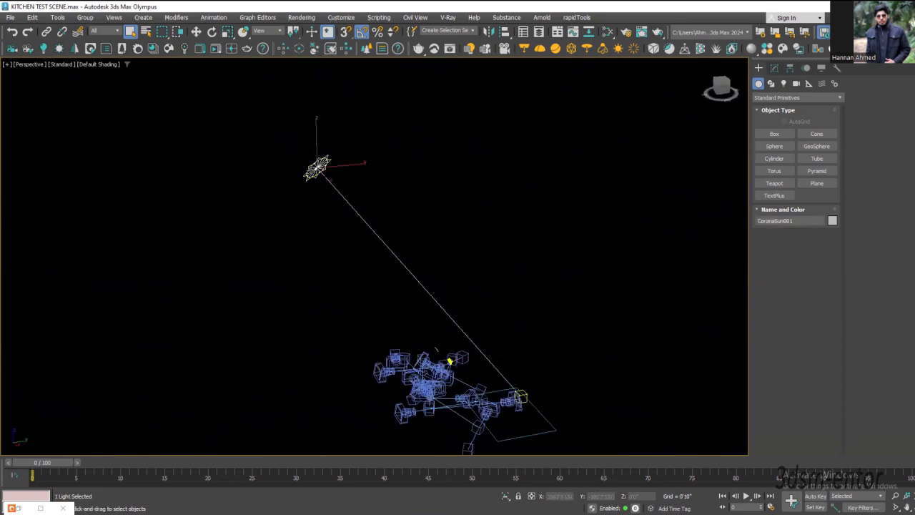
pyautogui.scroll(2, 437, 358)
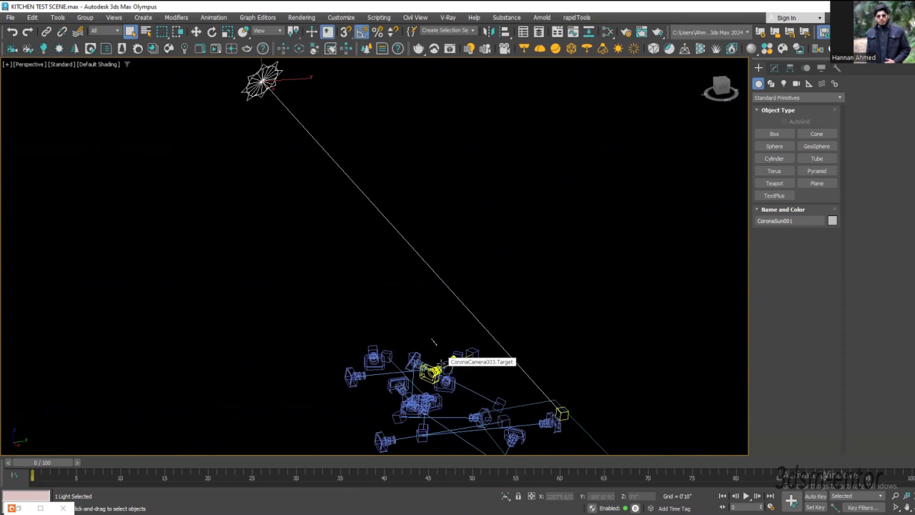
pyautogui.scroll(2, 442, 361)
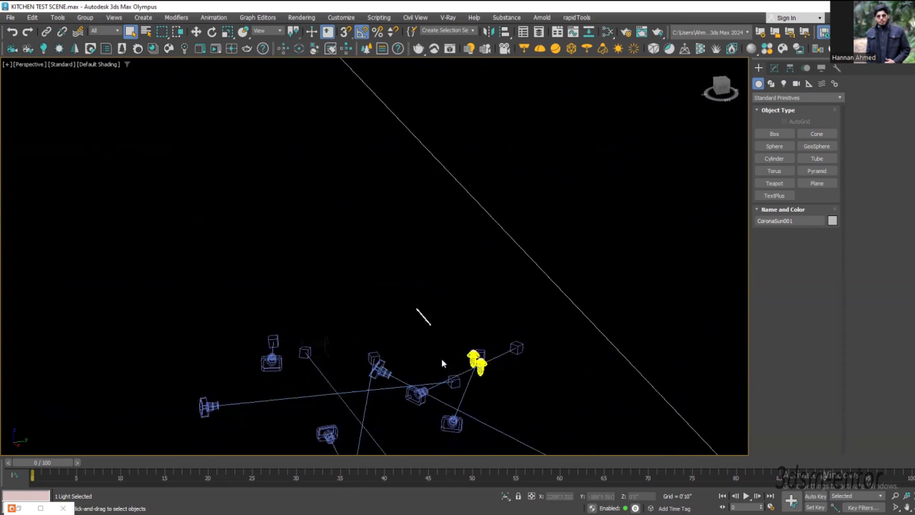
# Step: Show the scene geometry again and return to the maximized CoronaCamera001 view
pyautogui.hotkey('shift', 'g')
pyautogui.hotkey('alt', 'w')
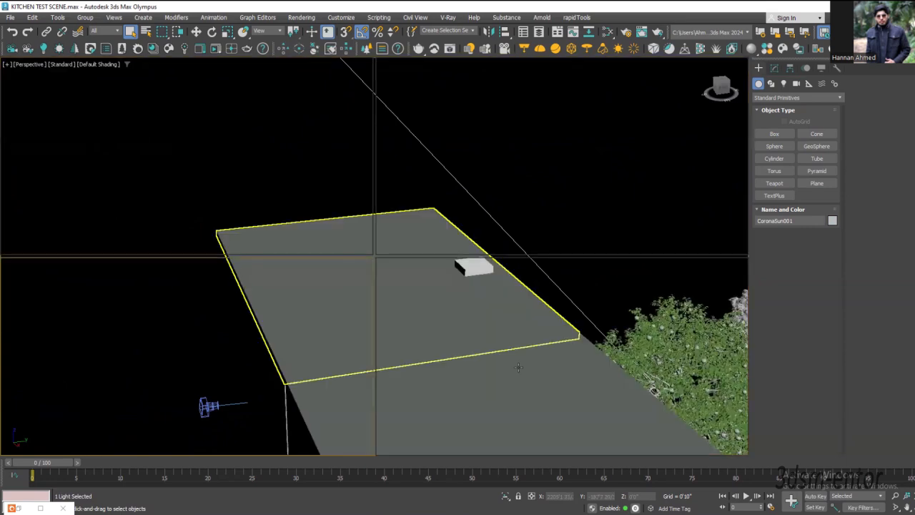
pyautogui.middleClick(529, 365)
pyautogui.hotkey('alt', 'w')
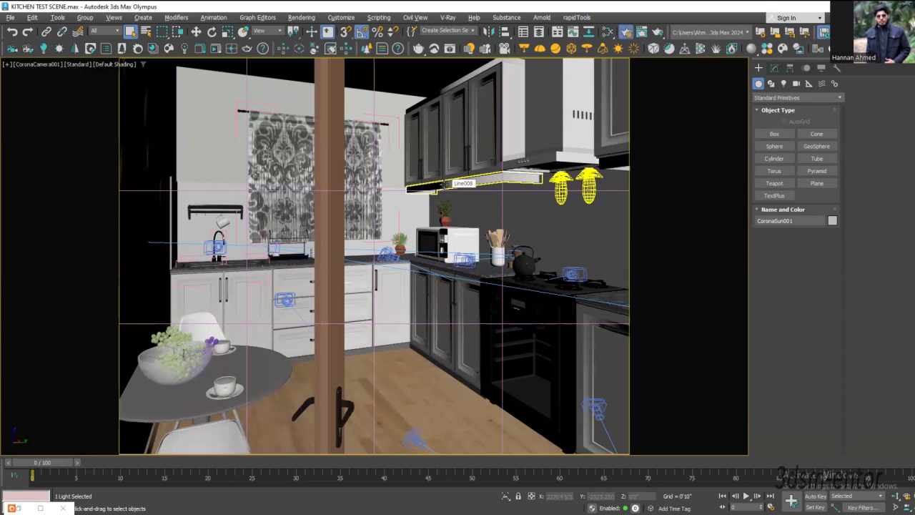
# Step: Delete all existing render elements, from CShading_LightMix to CTexmap, in the render setup
pyautogui.click(626, 33)
pyautogui.click(301, 195)
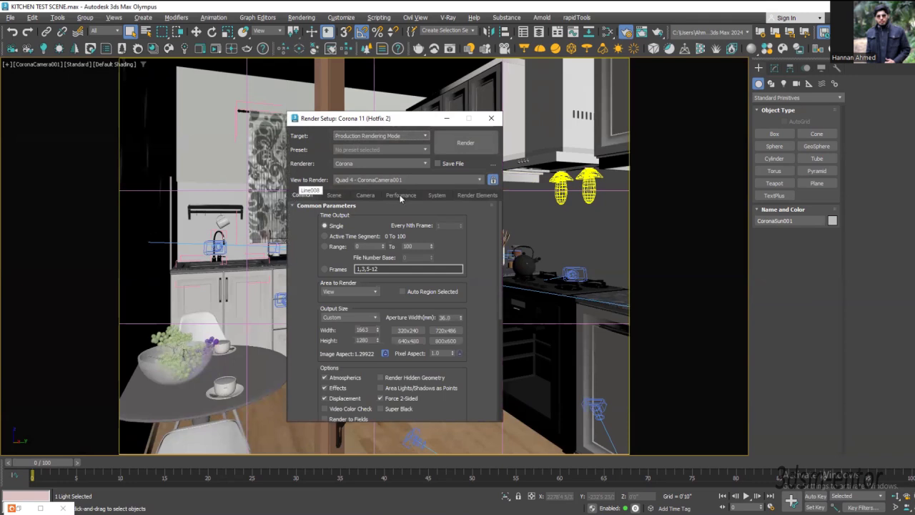
pyautogui.click(471, 197)
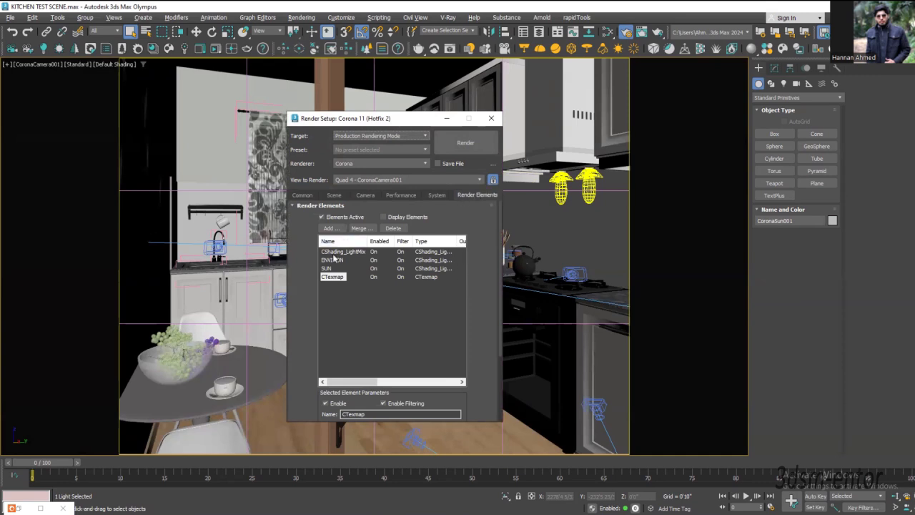
pyautogui.click(333, 252)
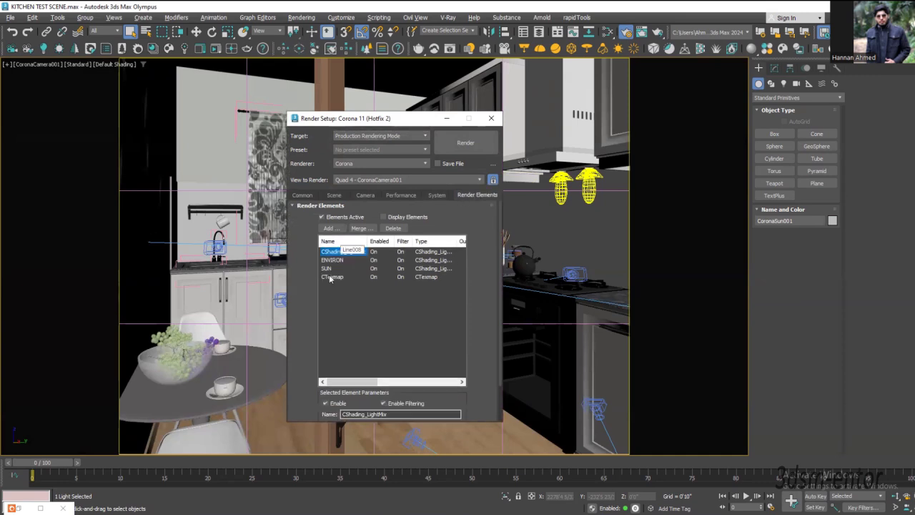
pyautogui.keyDown('shift'); pyautogui.click(332, 278); pyautogui.keyUp('shift')
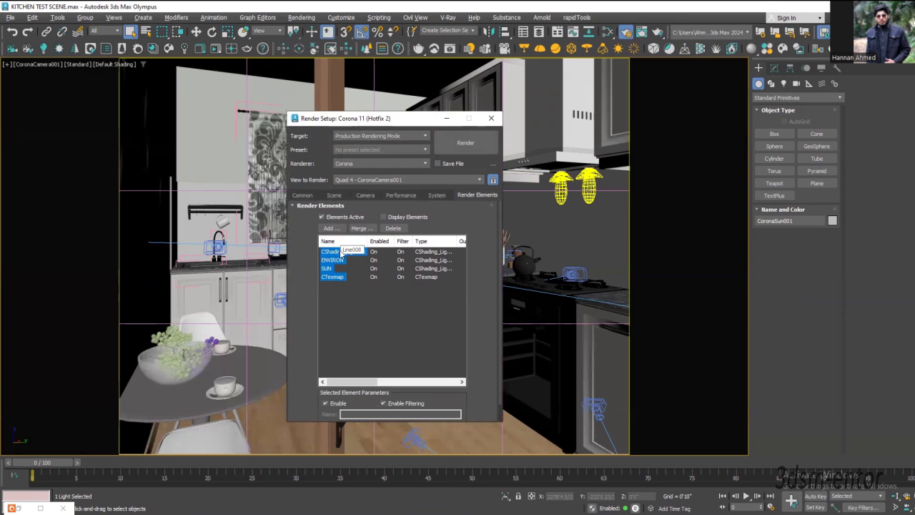
pyautogui.click(394, 229)
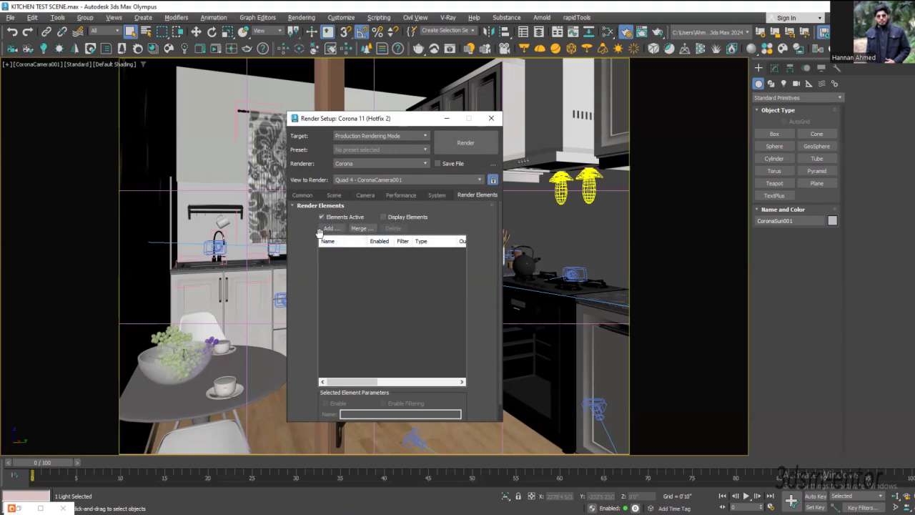
# Step: Add a CShading_LightMix render element to the empty element list
pyautogui.moveTo(479, 334)
pyautogui.mouseDown()
pyautogui.moveTo(483, 268)
pyautogui.moveTo(477, 333)
pyautogui.mouseUp()
pyautogui.click(329, 230)
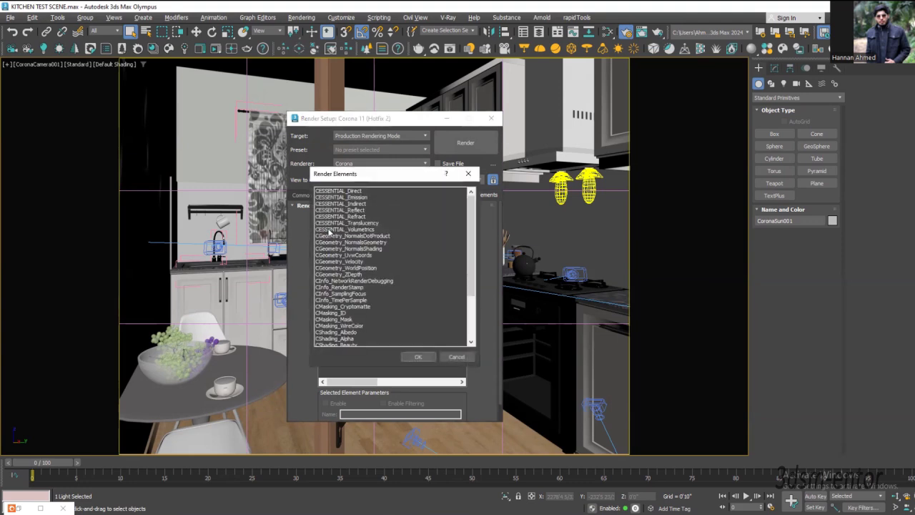
pyautogui.moveTo(343, 179); pyautogui.dragTo(323, 151)
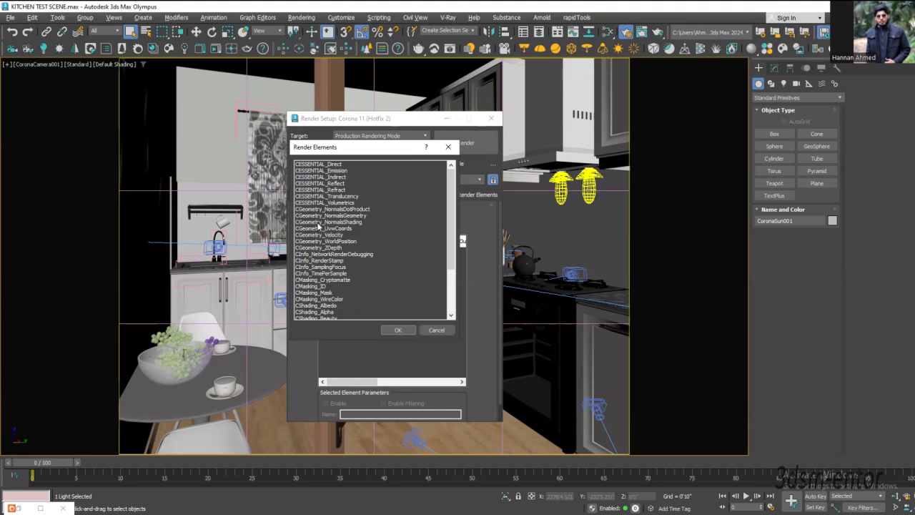
pyautogui.scroll(-2, 314, 266)
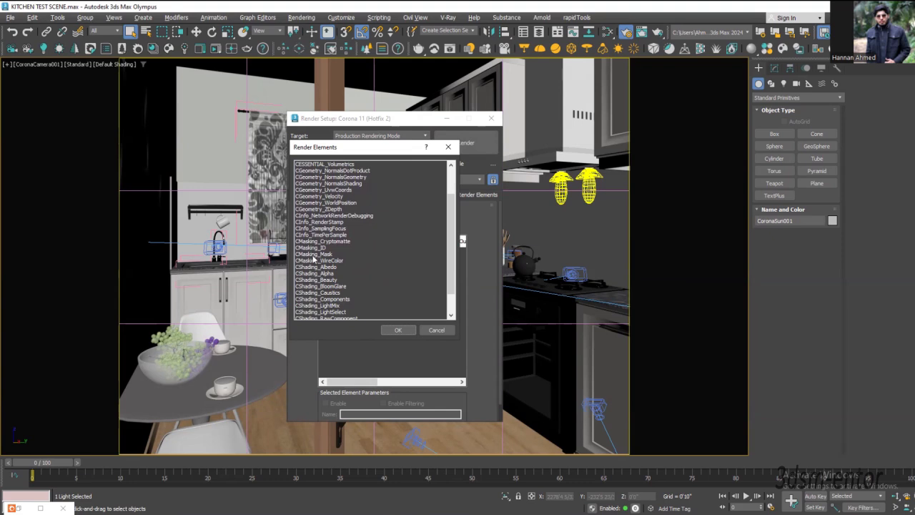
pyautogui.scroll(-2, 313, 259)
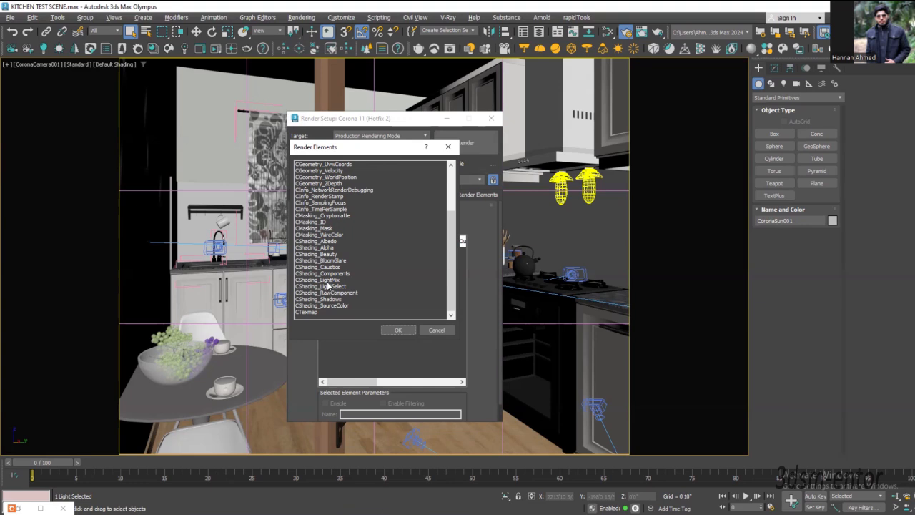
pyautogui.click(329, 281)
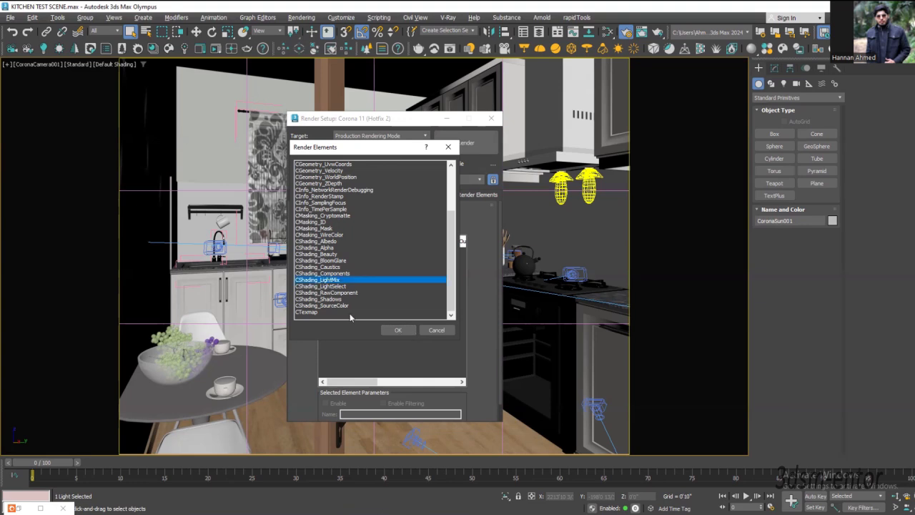
pyautogui.click(397, 331)
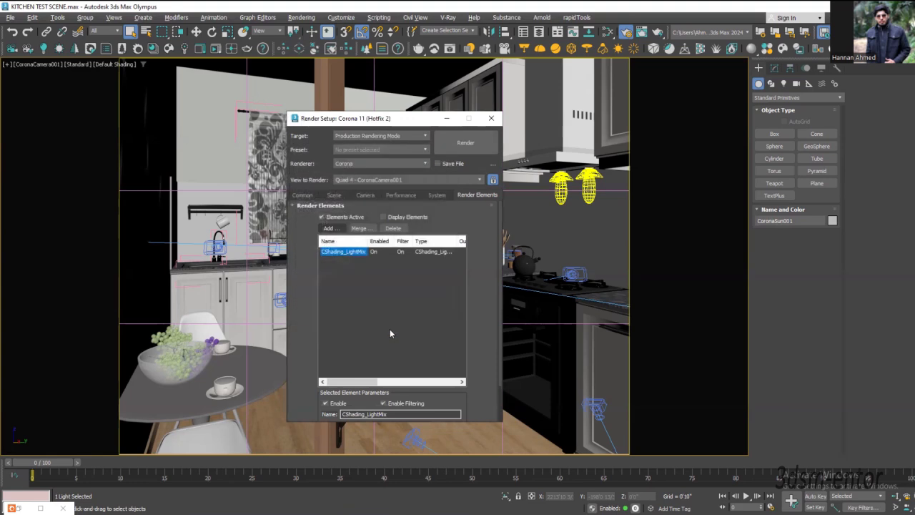
# Step: Add a CShading_LightSelect render element and enlarge the Render Setup dialog to show all its parameters
pyautogui.click(329, 229)
pyautogui.scroll(-3, 334, 317)
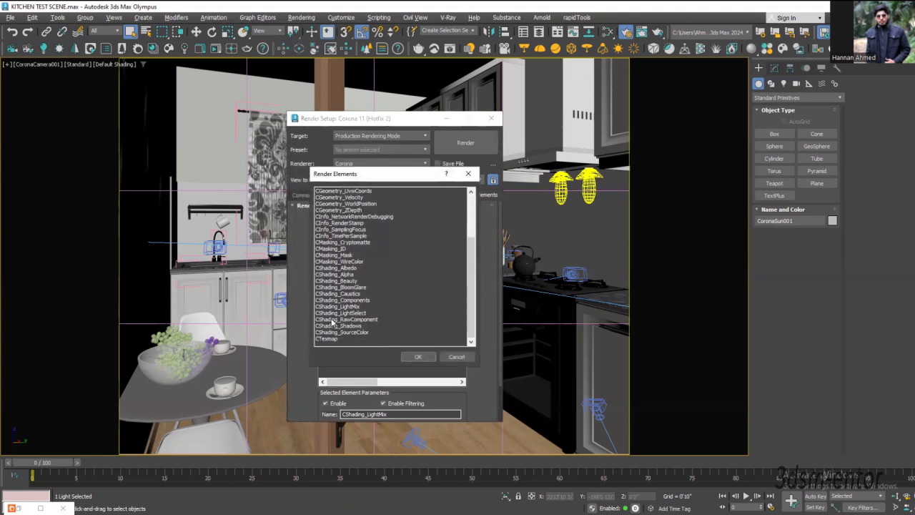
pyautogui.click(334, 314)
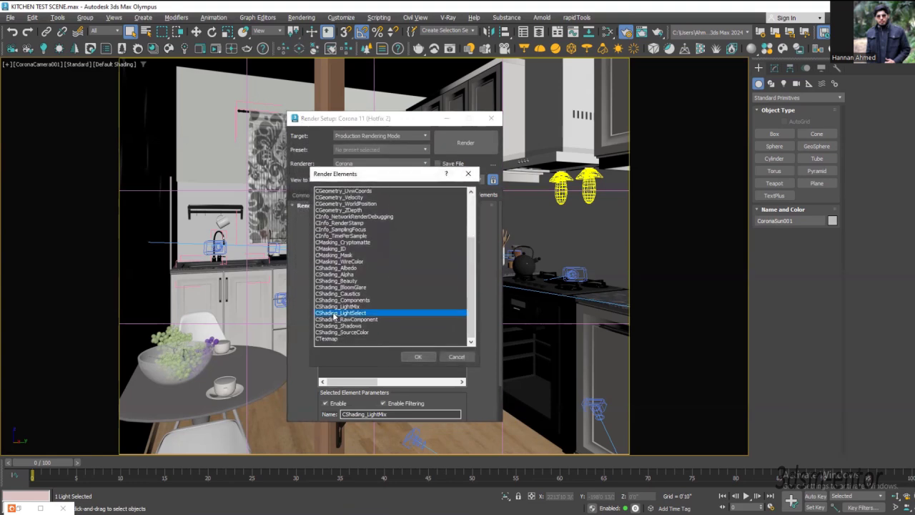
pyautogui.click(418, 356)
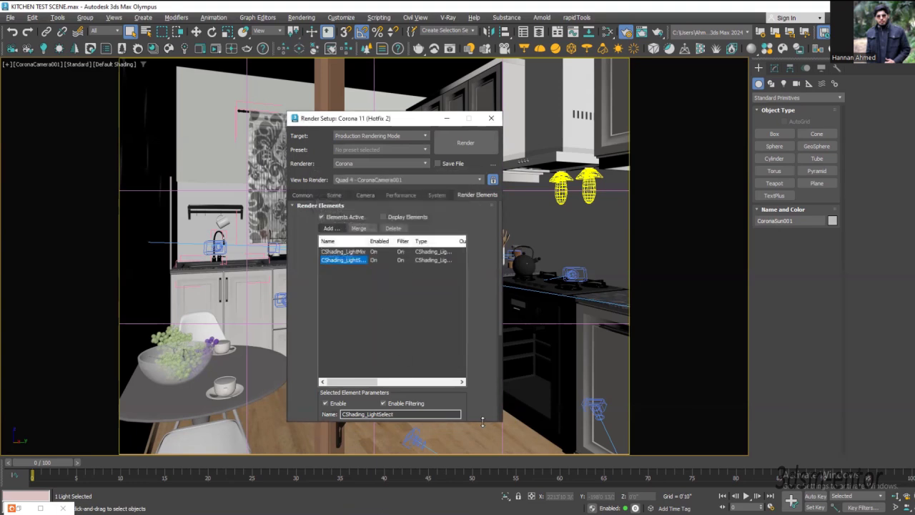
pyautogui.moveTo(483, 422); pyautogui.dragTo(482, 473)
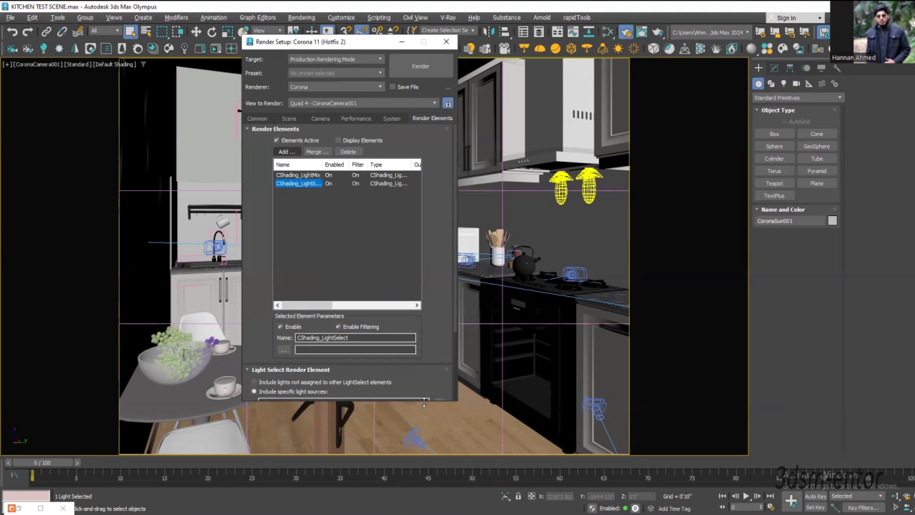
pyautogui.moveTo(425, 403); pyautogui.dragTo(424, 497)
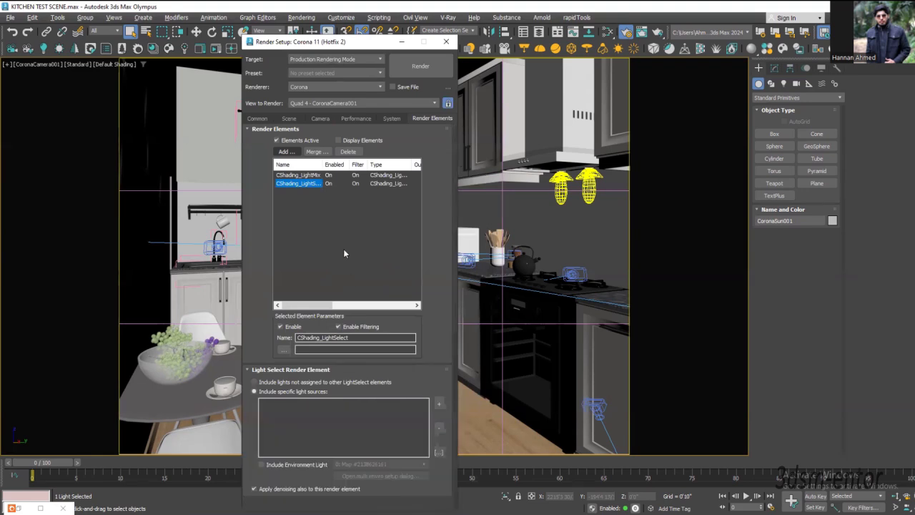
# Step: Examine the LightMix element's settings, plus the BEAUTY pass and LightMix controls in the Corona frame buffer, and close the buffer
pyautogui.click(299, 176)
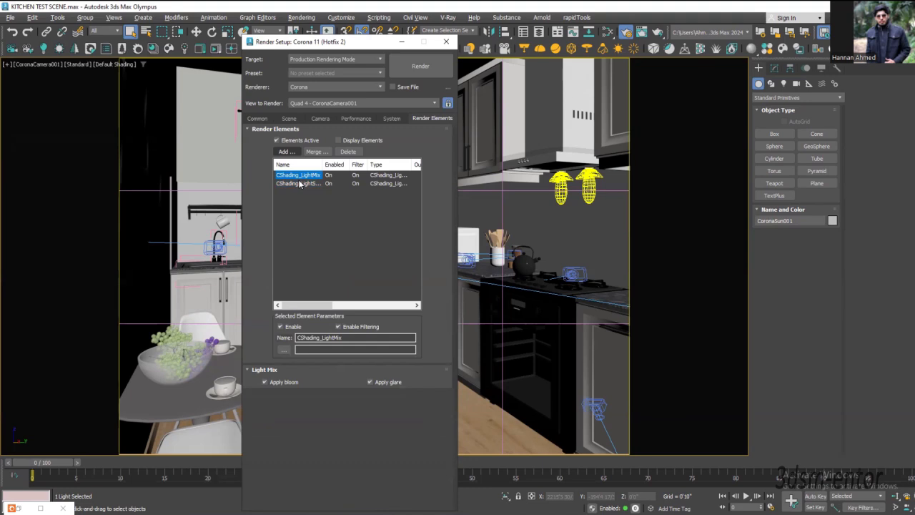
pyautogui.click(202, 52)
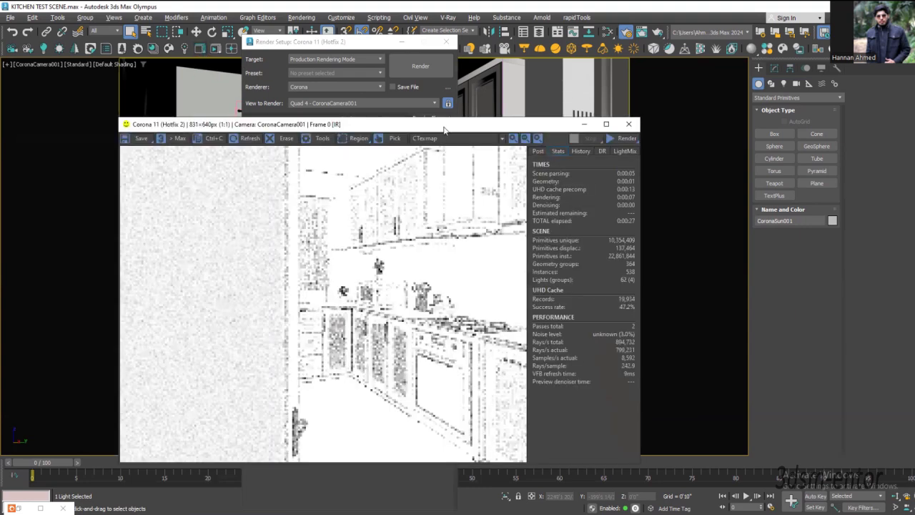
pyautogui.moveTo(442, 123); pyautogui.dragTo(375, 121)
pyautogui.click(366, 140)
pyautogui.click(361, 147)
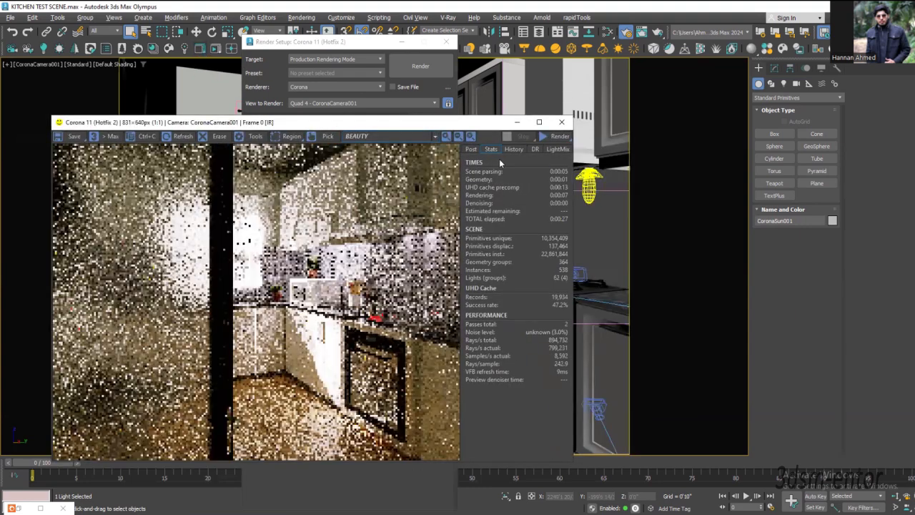
pyautogui.click(558, 149)
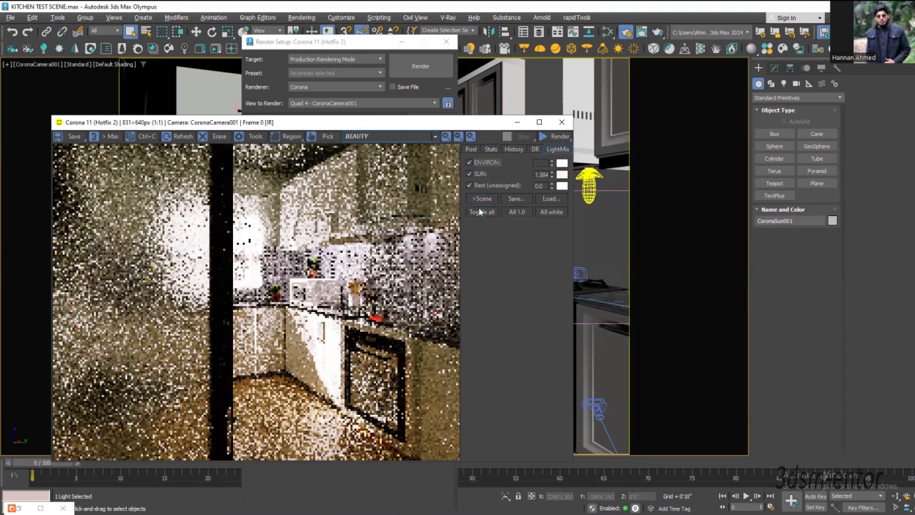
pyautogui.click(562, 125)
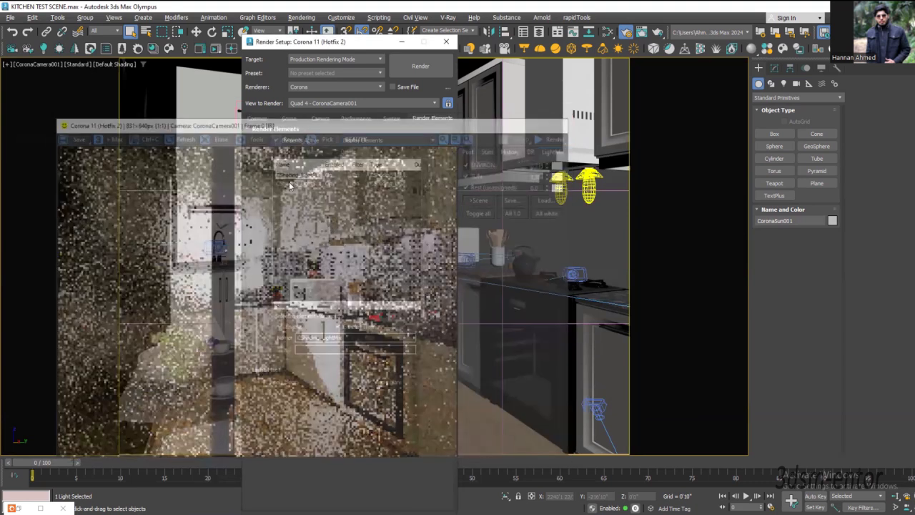
# Step: Compare the parameters of the LightSelect and LightMix elements, leaving the LightSelect element selected
pyautogui.click(289, 184)
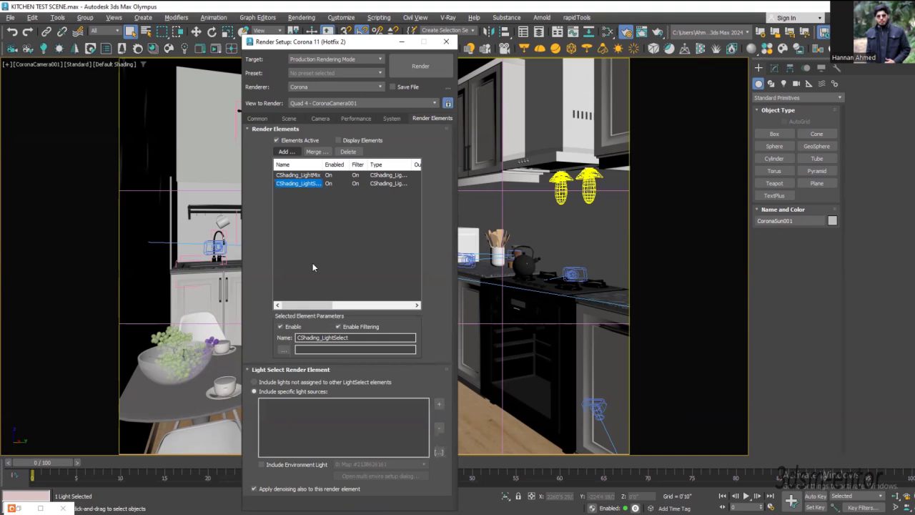
pyautogui.click(300, 175)
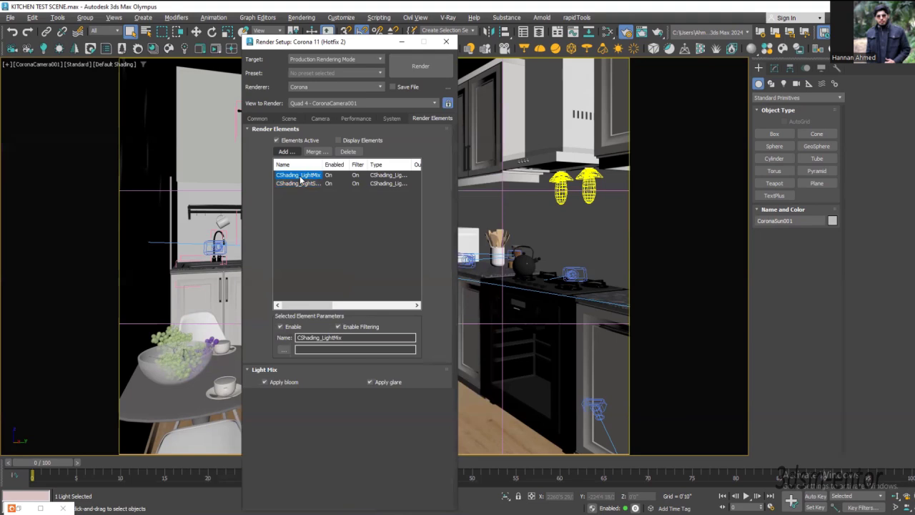
pyautogui.click(300, 185)
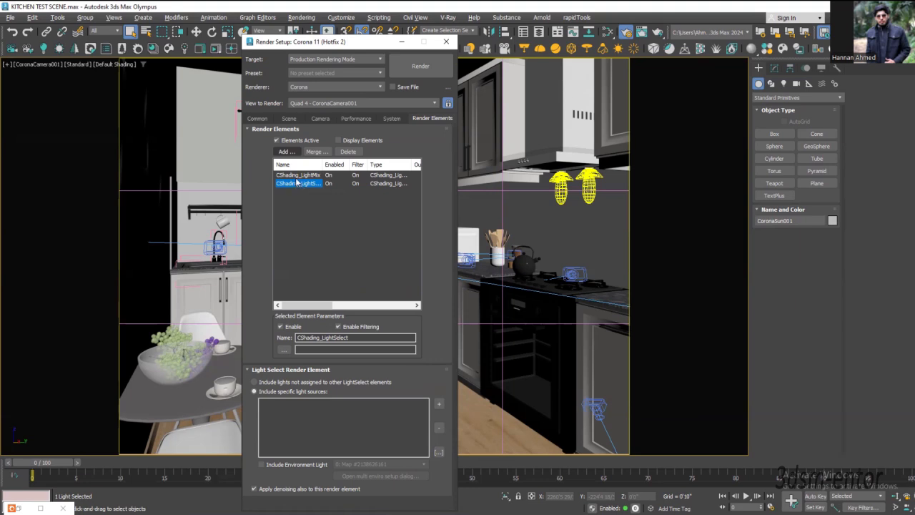
# Step: Widen the element list's Name column to show the full names and leave the LightSelect element selected
pyautogui.moveTo(323, 166); pyautogui.dragTo(339, 169)
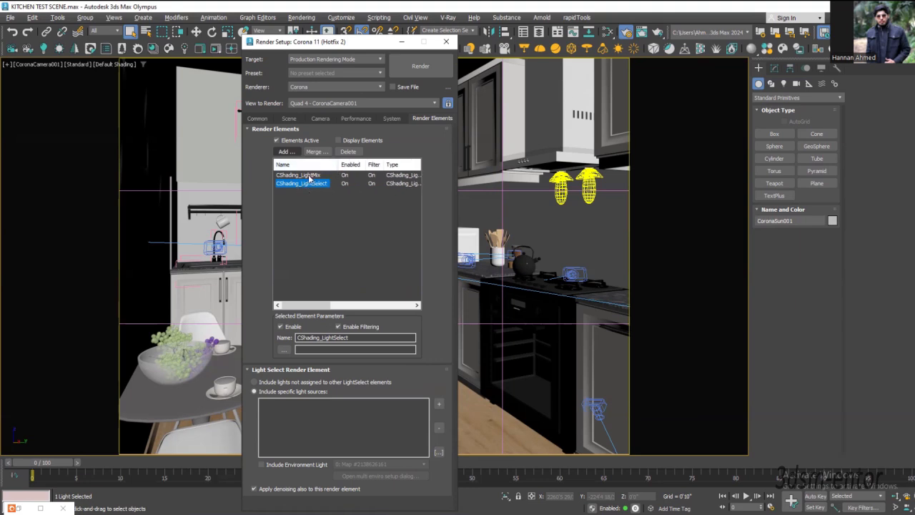
pyautogui.click(308, 175)
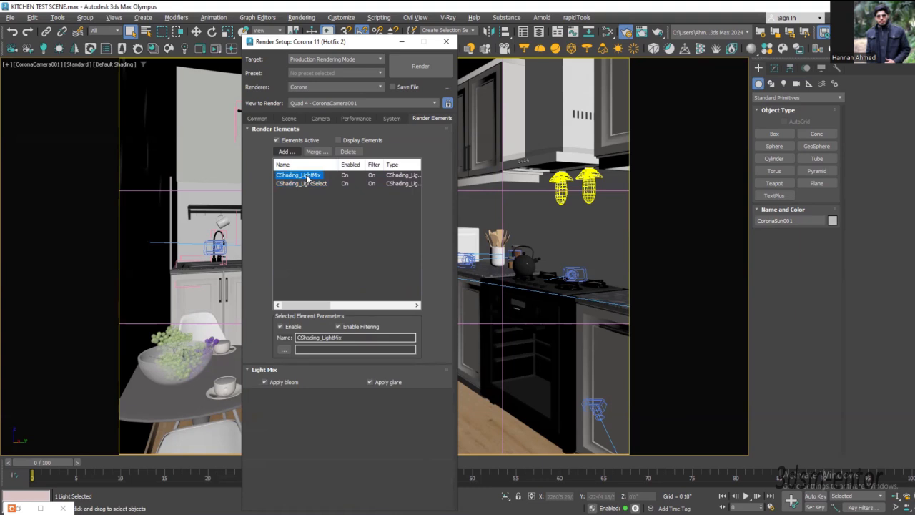
pyautogui.click(308, 183)
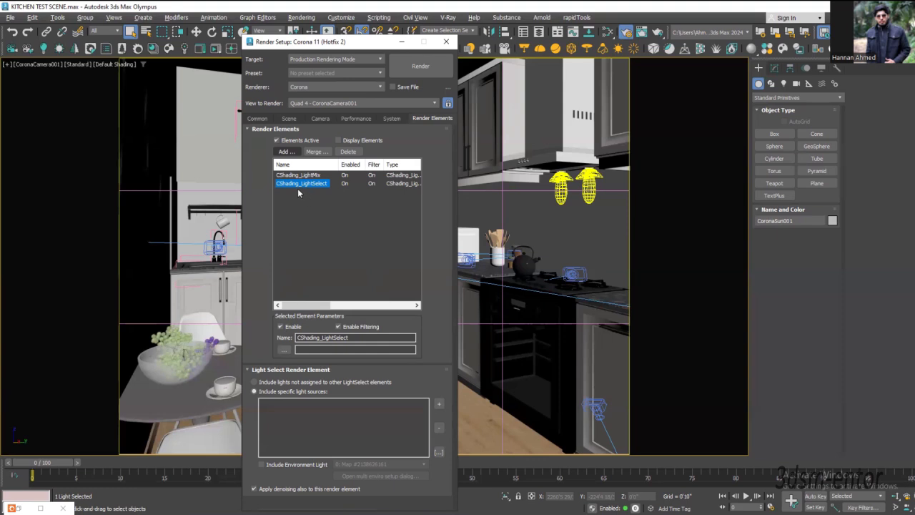
pyautogui.click(426, 243)
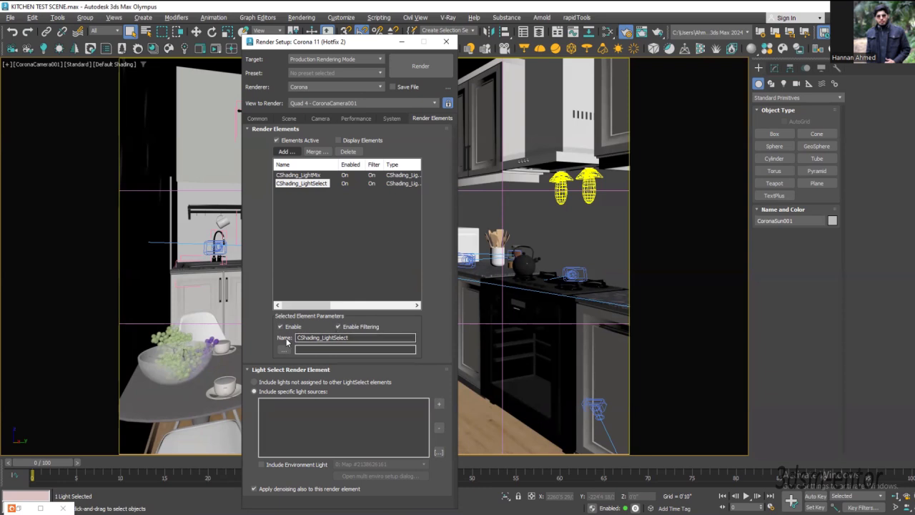
# Step: Rename the LightSelect element as environment and include the environment light in it
pyautogui.doubleClick(346, 338)
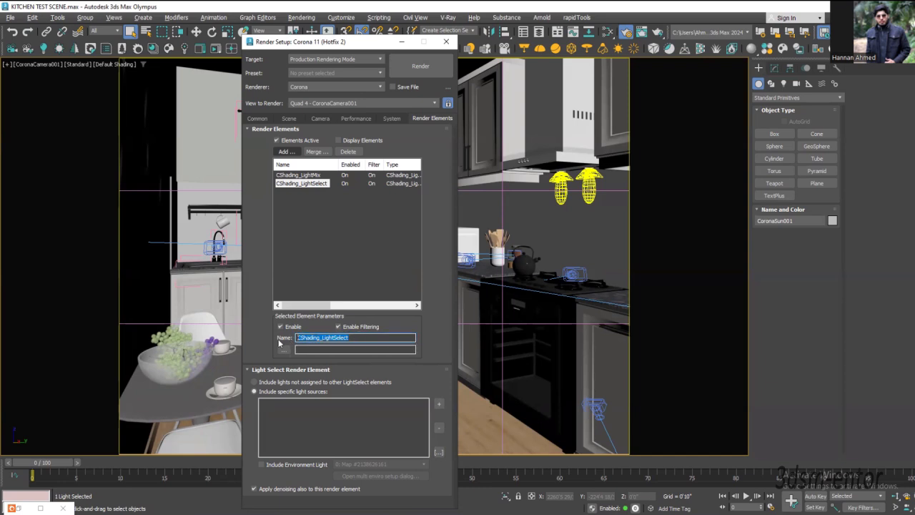
pyautogui.write('envi')
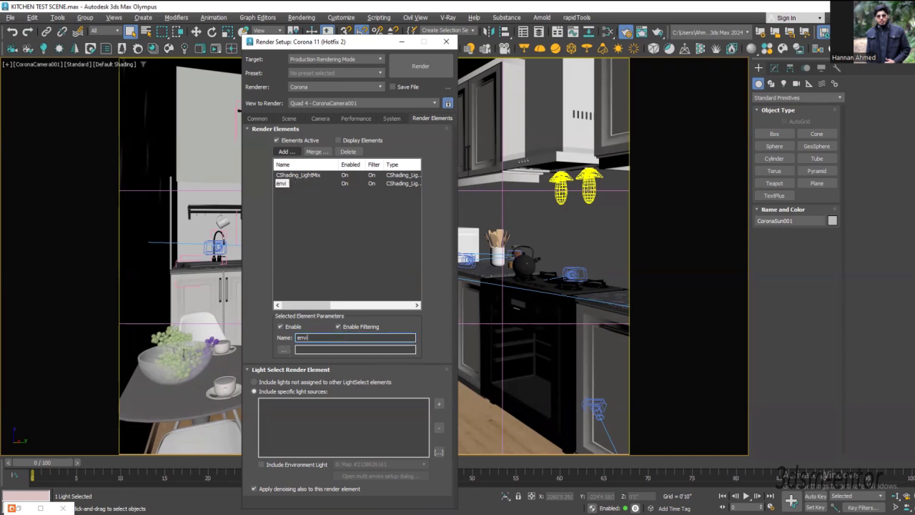
pyautogui.write('ronma')
pyautogui.write('nt')
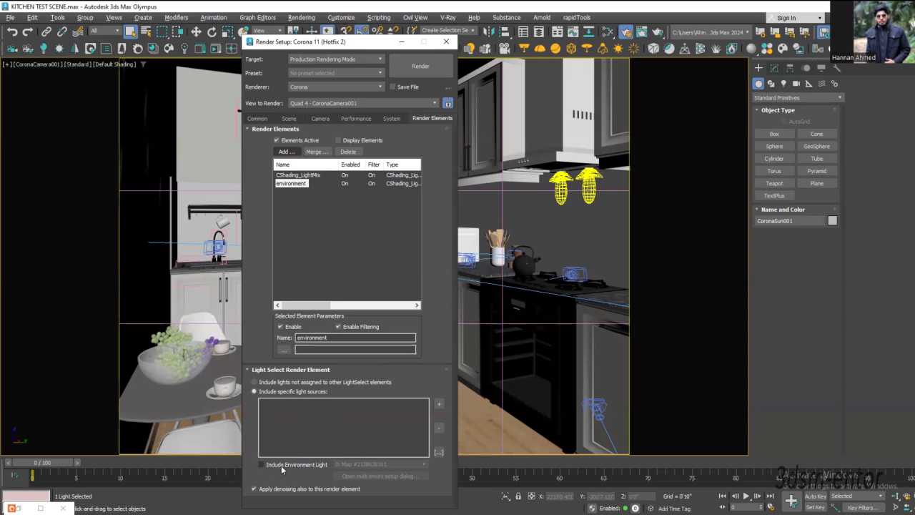
pyautogui.click(263, 465)
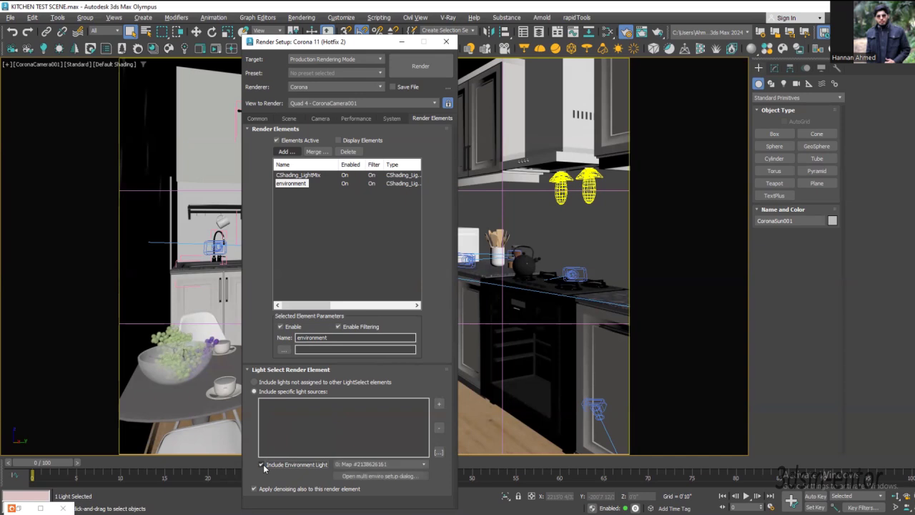
# Step: Bring the environment map from the Environment and Effects settings into the material editor, examine its bitmap parameters, and close the editor
pyautogui.click(361, 475)
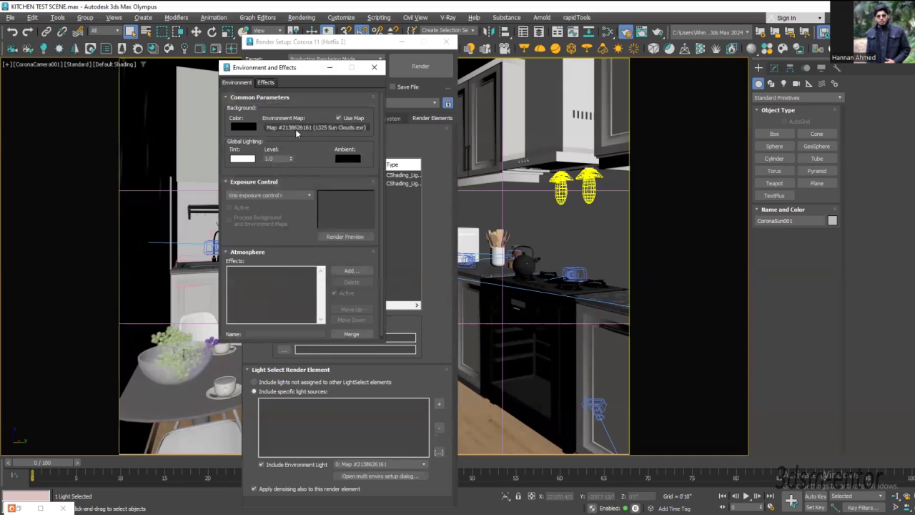
pyautogui.moveTo(290, 70); pyautogui.dragTo(567, 140)
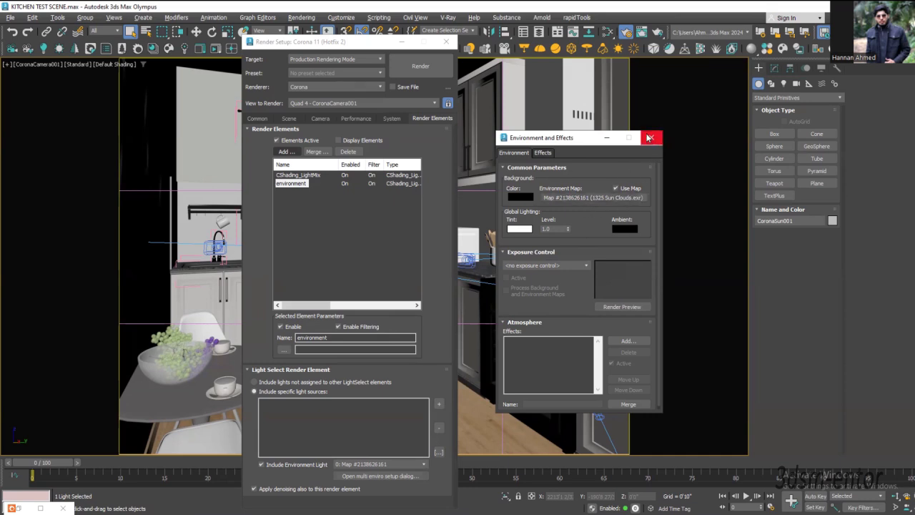
pyautogui.click(608, 31)
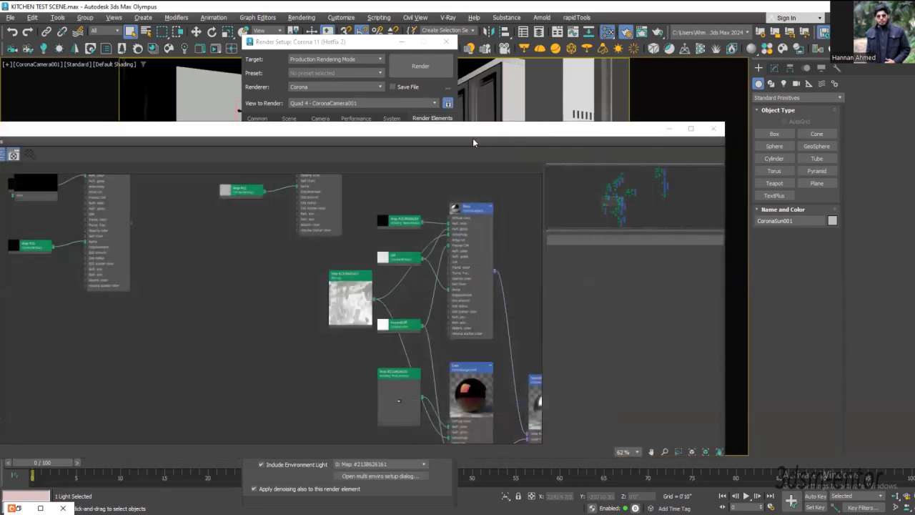
pyautogui.moveTo(520, 134); pyautogui.dragTo(622, 109)
pyautogui.press('8')
pyautogui.moveTo(653, 174); pyautogui.dragTo(325, 283)
pyautogui.click(247, 348)
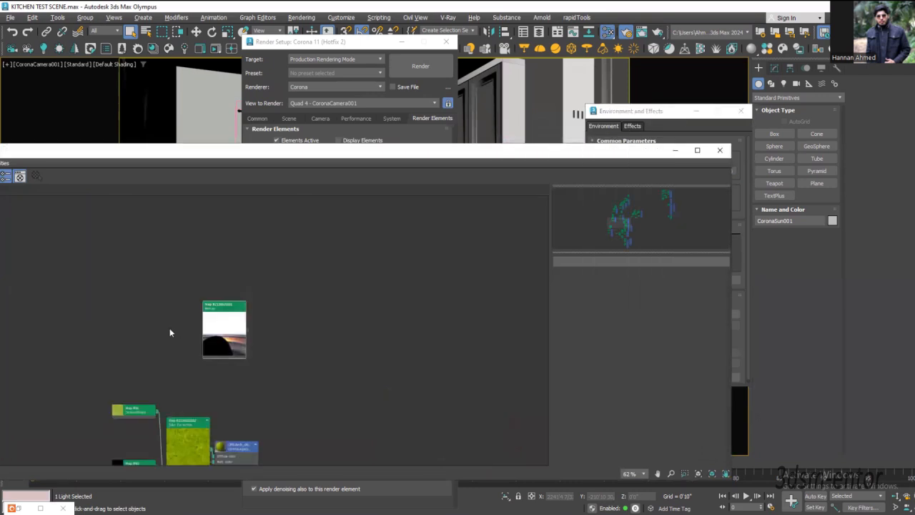
pyautogui.doubleClick(215, 337)
pyautogui.scroll(5, 215, 339)
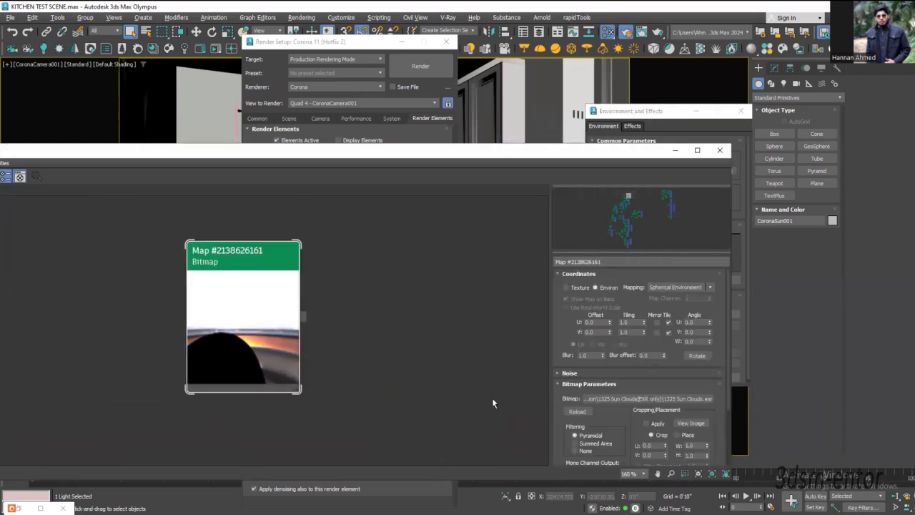
pyautogui.click(721, 150)
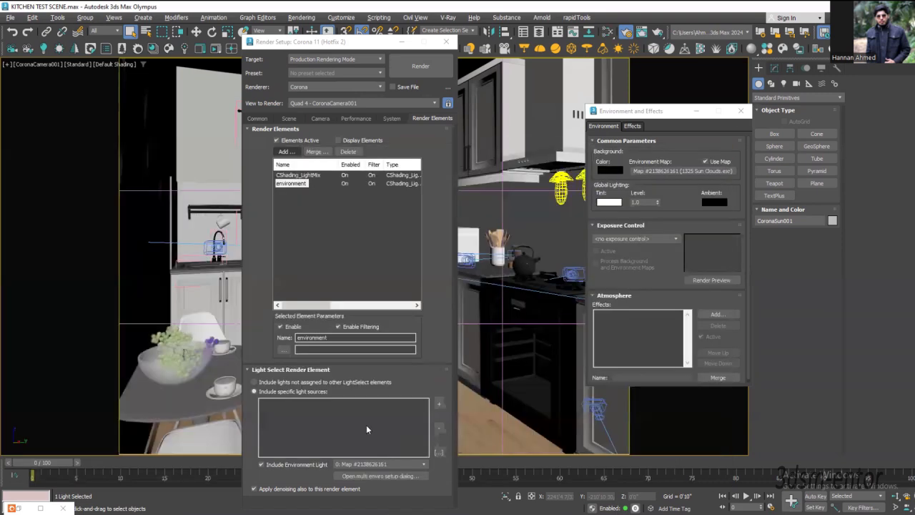
# Step: Replace the scene's environment map with a CoronaSky map
pyautogui.click(690, 170)
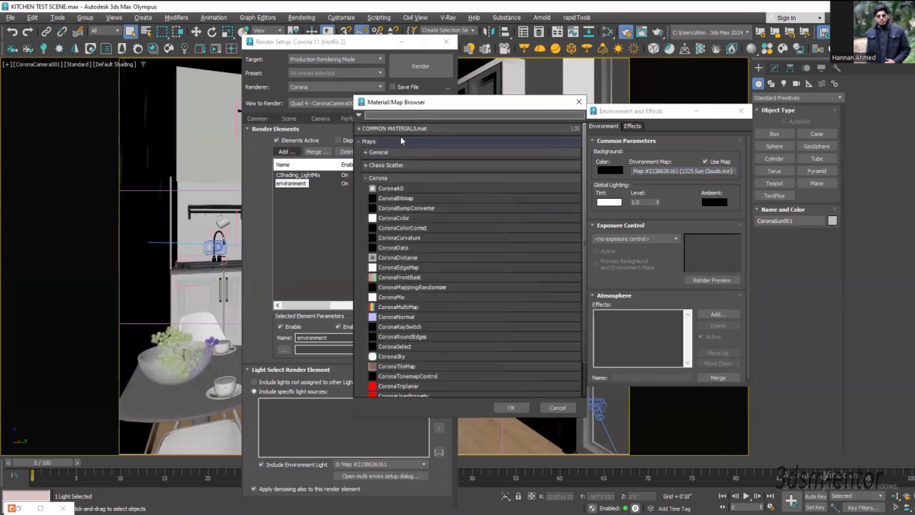
pyautogui.click(393, 116)
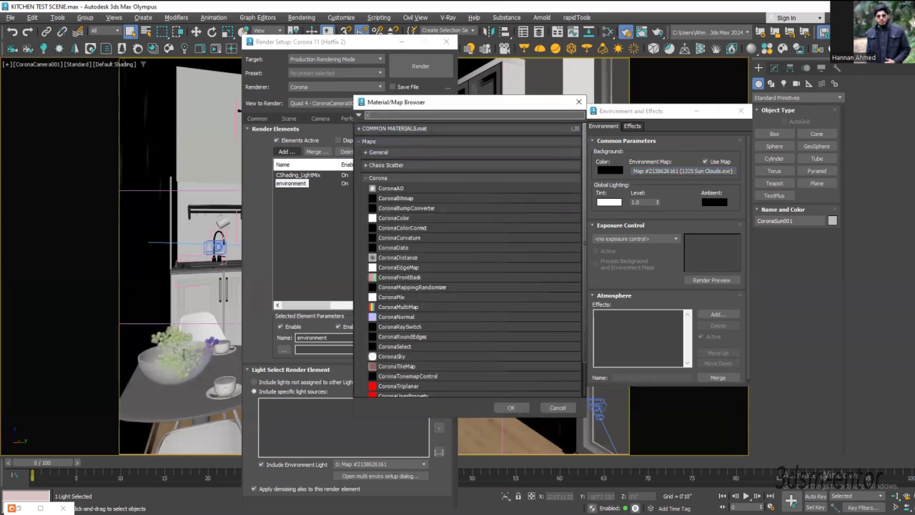
pyautogui.write('corona')
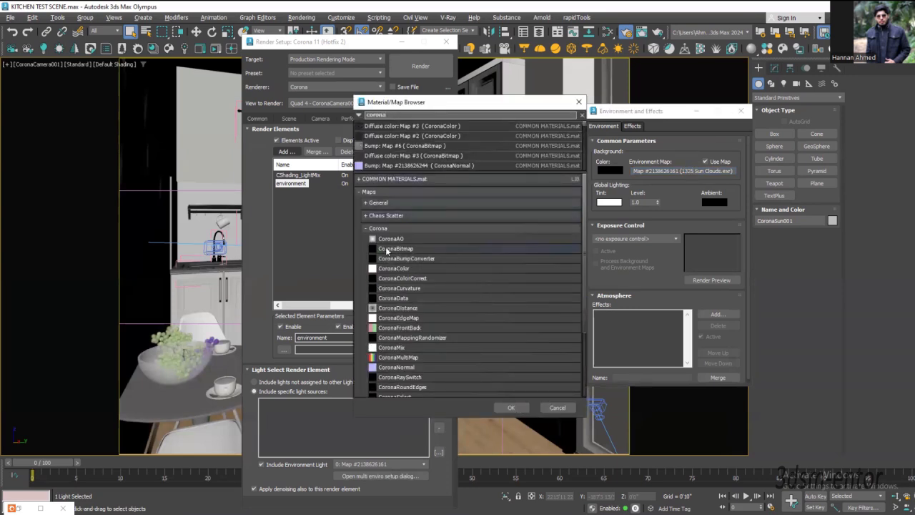
pyautogui.write('sky')
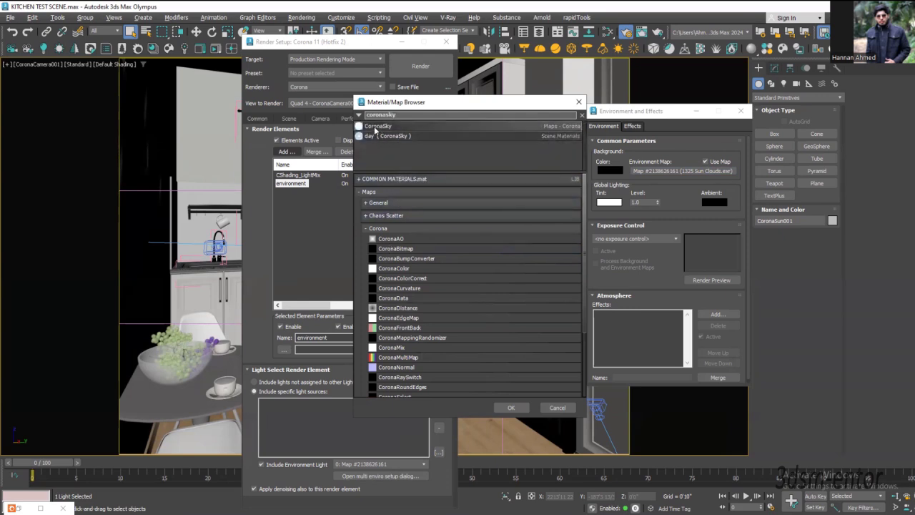
pyautogui.doubleClick(374, 126)
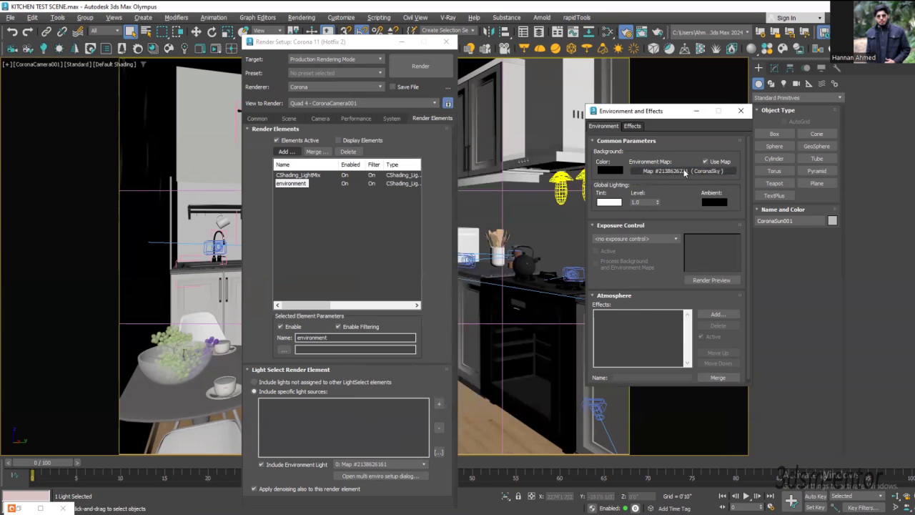
# Step: Close and reopen Render Setup to refresh the environment element's map to the CoronaSky map
pyautogui.click(383, 465)
pyautogui.click(379, 474)
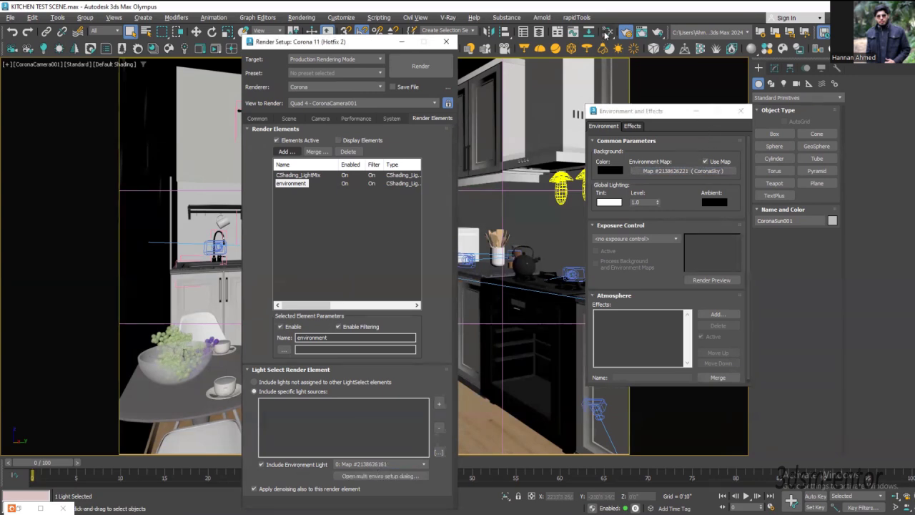
pyautogui.click(627, 33)
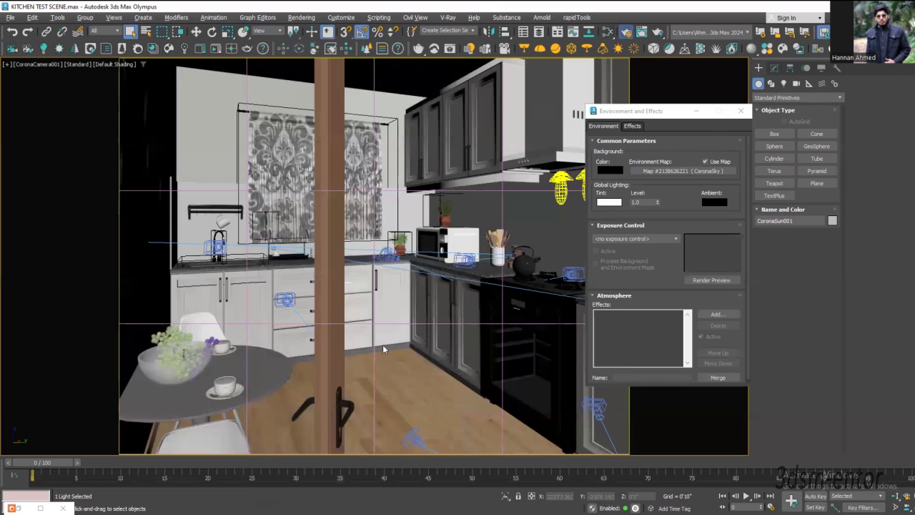
pyautogui.press('F10')
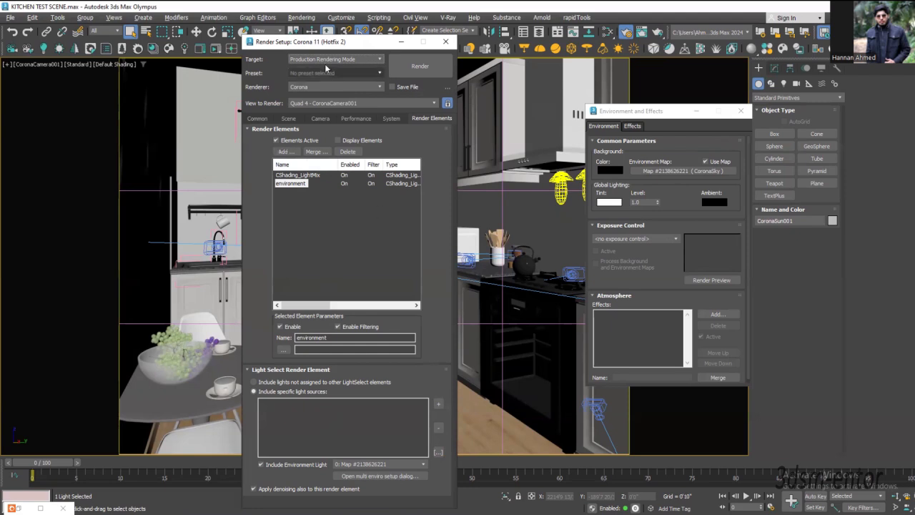
# Step: Add another CShading_LightSelect render element below the environment element
pyautogui.moveTo(315, 47); pyautogui.dragTo(253, 108)
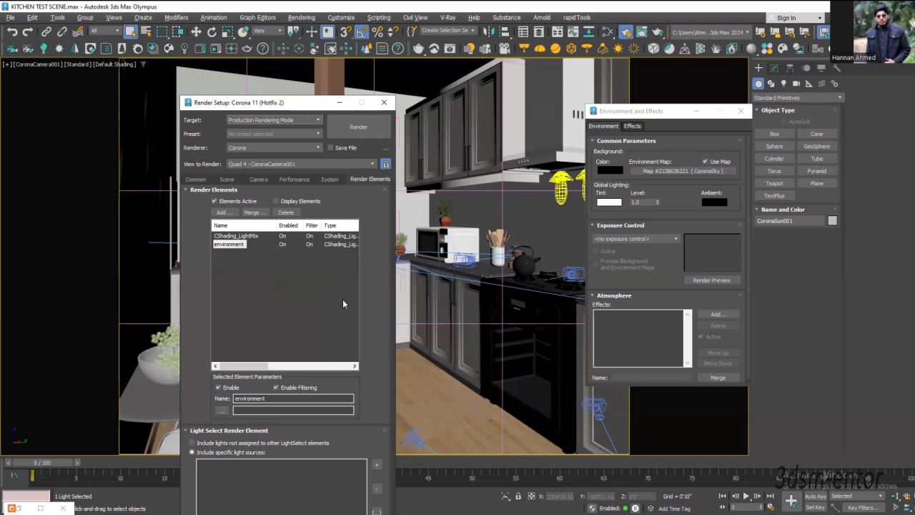
pyautogui.click(223, 213)
pyautogui.scroll(-4, 232, 379)
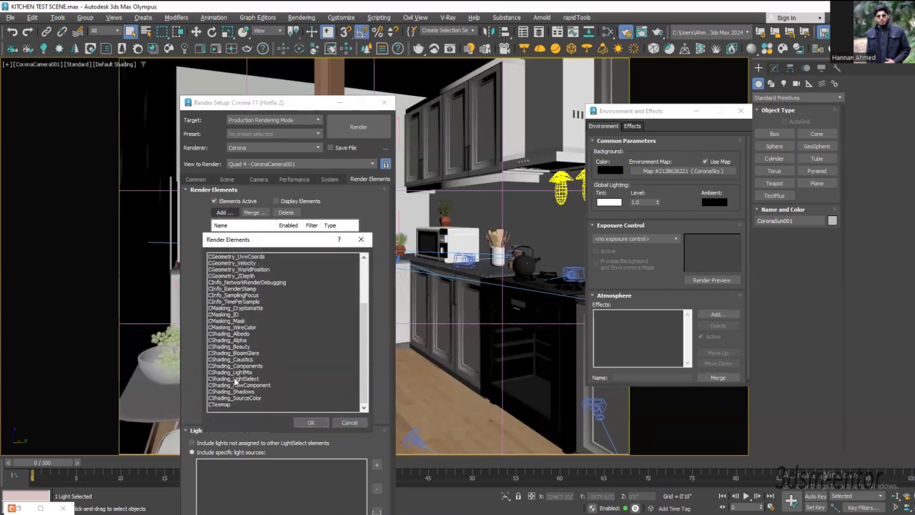
pyautogui.click(235, 379)
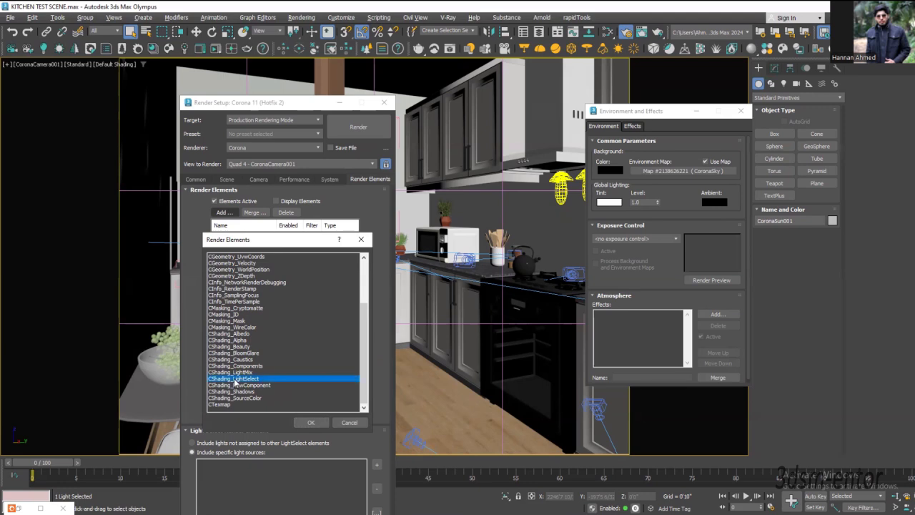
pyautogui.click(309, 422)
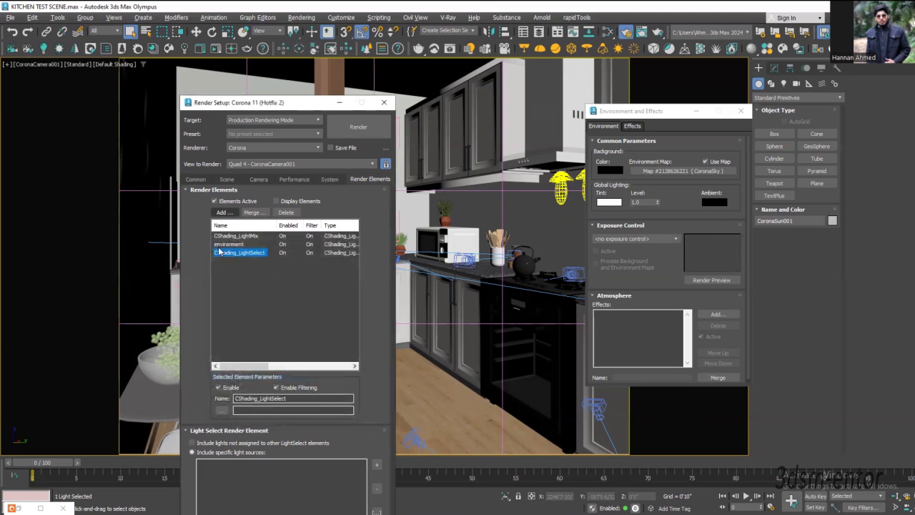
# Step: Rename the new LightSelect element as sun
pyautogui.click(372, 301)
pyautogui.moveTo(280, 103); pyautogui.dragTo(310, 50)
pyautogui.moveTo(327, 346); pyautogui.dragTo(252, 352)
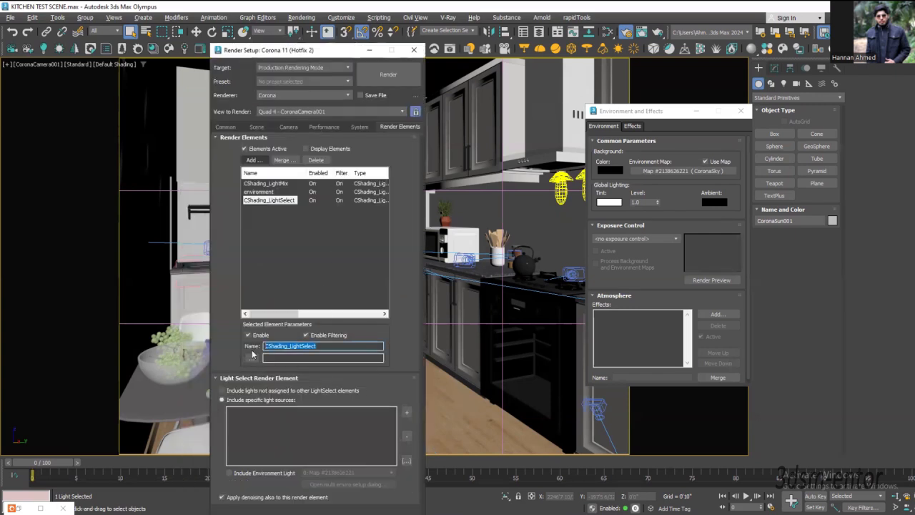
pyautogui.write('sun')
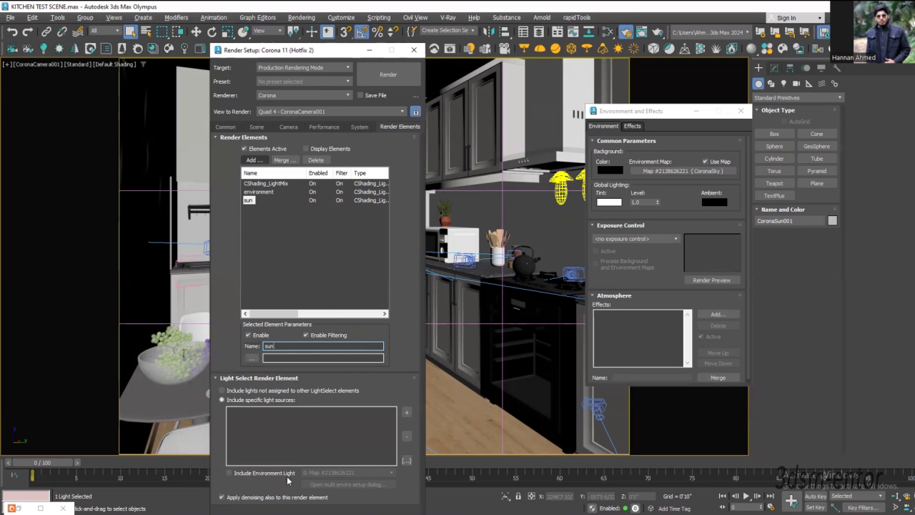
# Step: Add CoronaSun001 to the sun element's specific light sources and show the sun in the Perspective view
pyautogui.click(407, 414)
pyautogui.hotkey('alt', 'w')
pyautogui.middleClick(120, 358)
pyautogui.hotkey('alt', 'w')
pyautogui.scroll(-5, 127, 350)
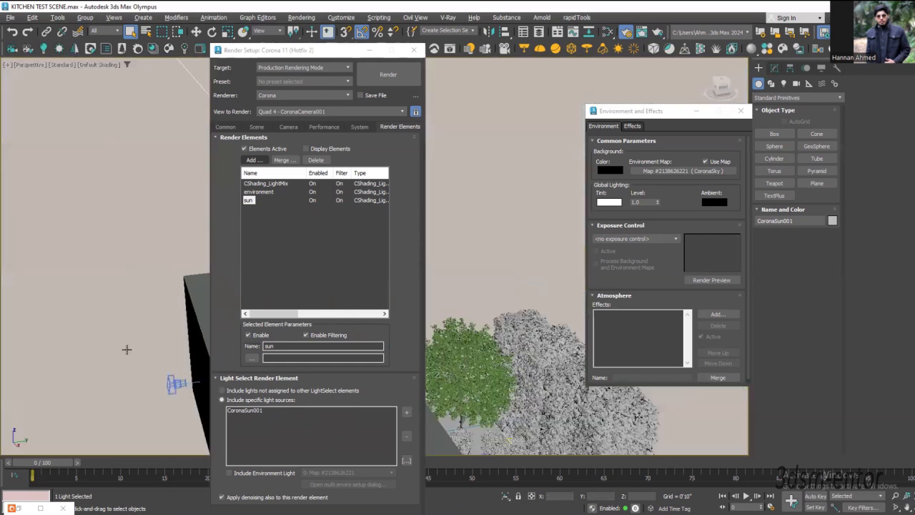
pyautogui.moveTo(143, 358)
pyautogui.keyDown('alt'); pyautogui.mouseDown(button='middle')
pyautogui.moveTo(136, 338)
pyautogui.moveTo(137, 361)
pyautogui.mouseUp(button='middle'); pyautogui.keyUp('alt')
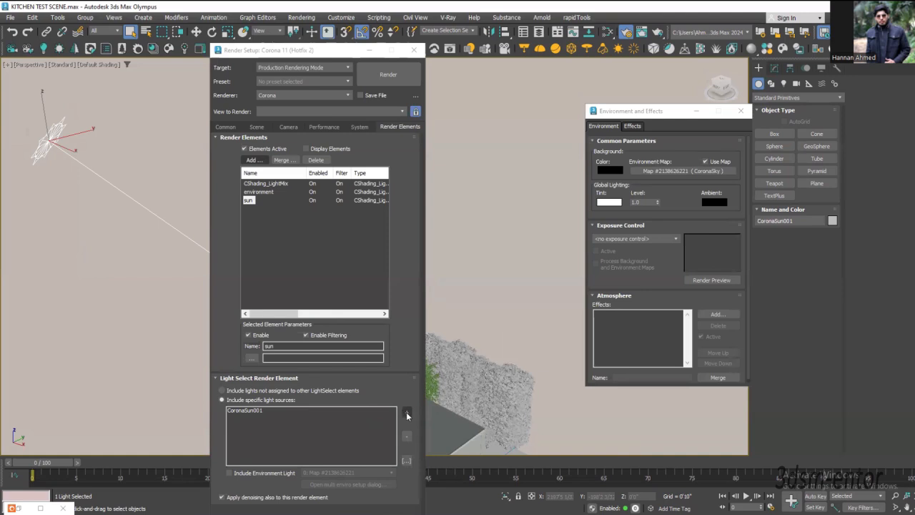
# Step: Look through the scene objects in the sun element's Exclude/Include list, cancel it, and highlight CoronaSun001 among the included lights
pyautogui.click(406, 462)
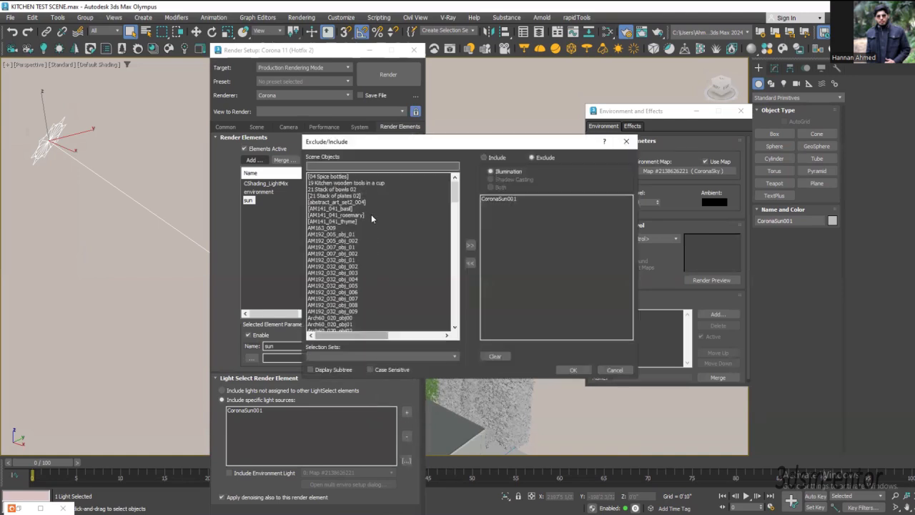
pyautogui.moveTo(370, 144); pyautogui.dragTo(266, 145)
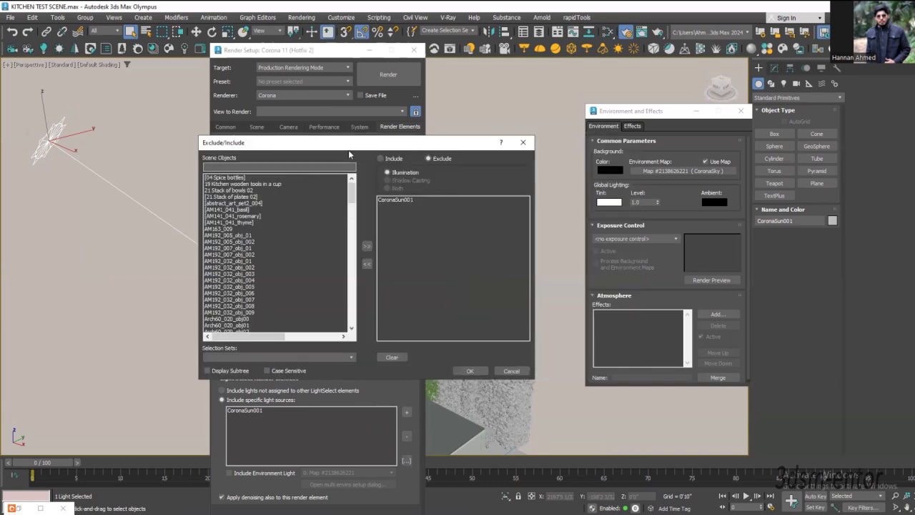
pyautogui.moveTo(343, 147); pyautogui.dragTo(322, 142)
pyautogui.scroll(-15, 203, 236)
pyautogui.scroll(-10, 197, 297)
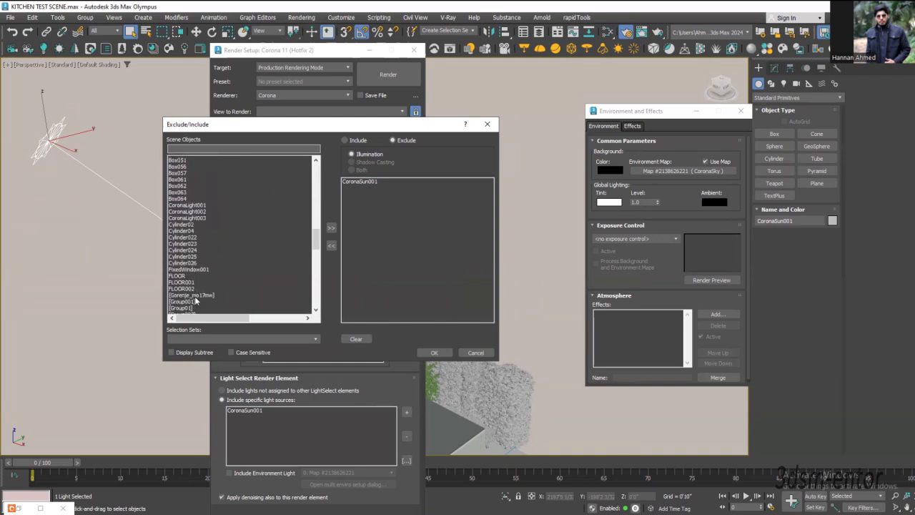
pyautogui.click(475, 353)
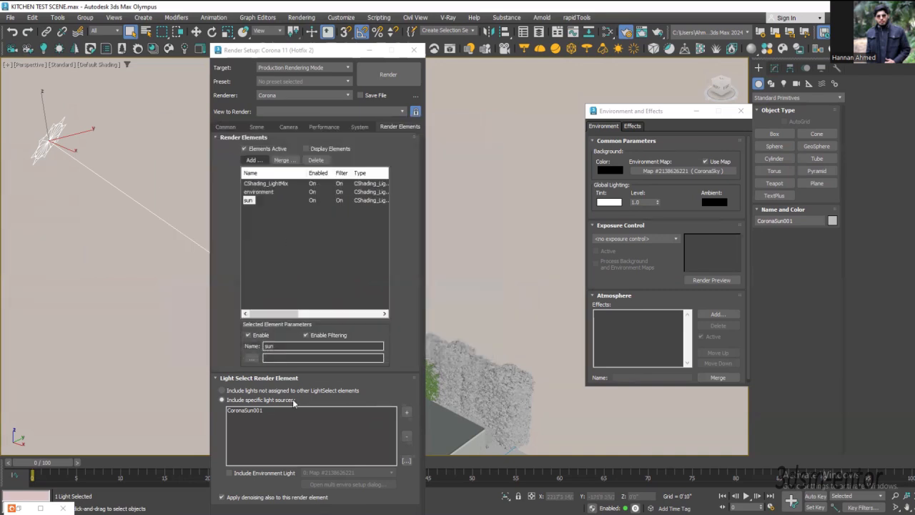
pyautogui.click(247, 410)
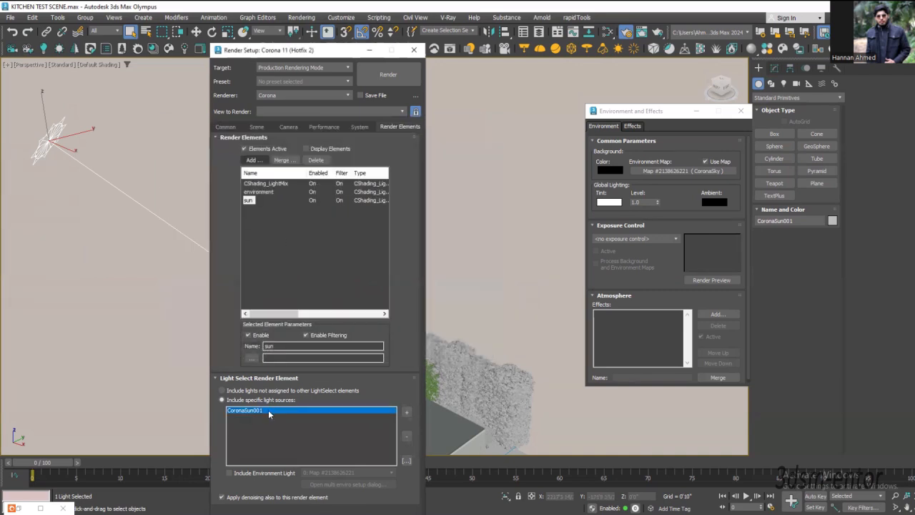
# Step: Show the CoronaCamera001 view maximized with default shading and move the Render Setup dialog aside to uncover the kitchen
pyautogui.hotkey('alt', 'w')
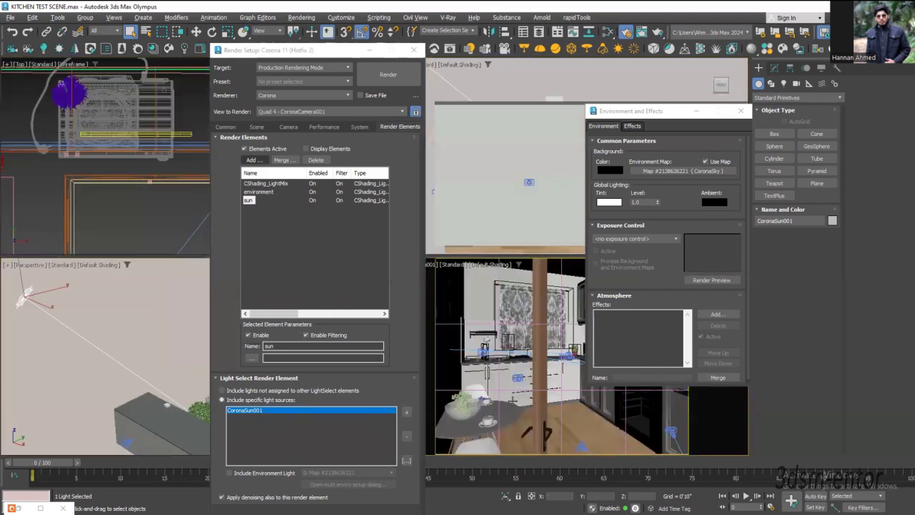
pyautogui.moveTo(268, 51)
pyautogui.mouseDown()
pyautogui.moveTo(291, 51)
pyautogui.moveTo(247, 53)
pyautogui.mouseUp()
pyautogui.press('F3')
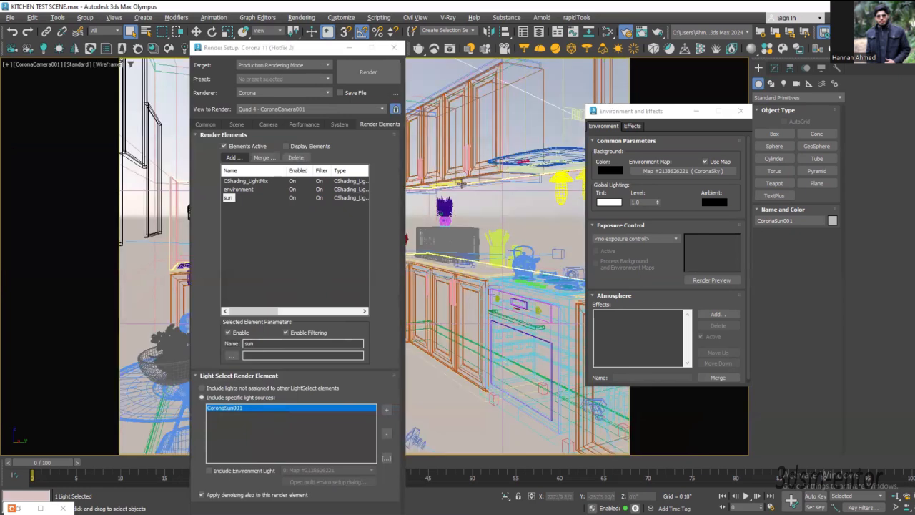
pyautogui.press('F3')
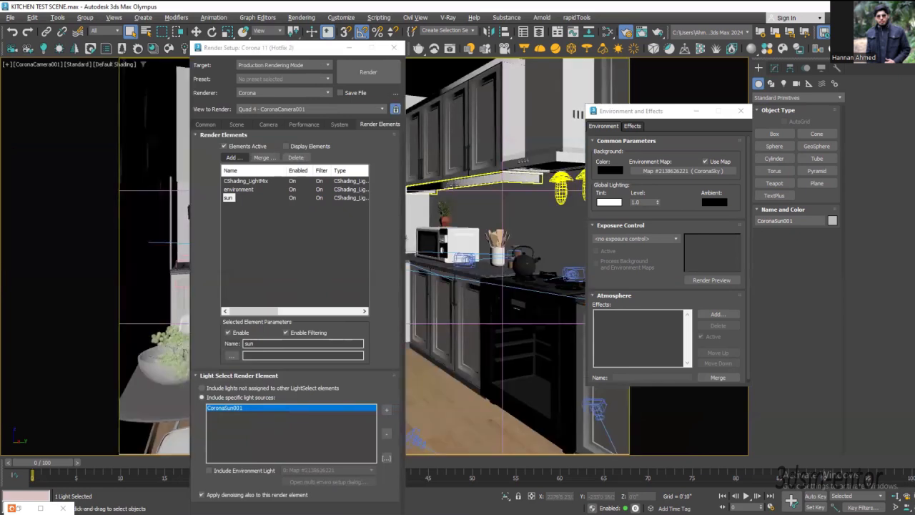
# Step: Add another CShading_LightSelect render element below sun and name it wall cabinet light
pyautogui.click(232, 157)
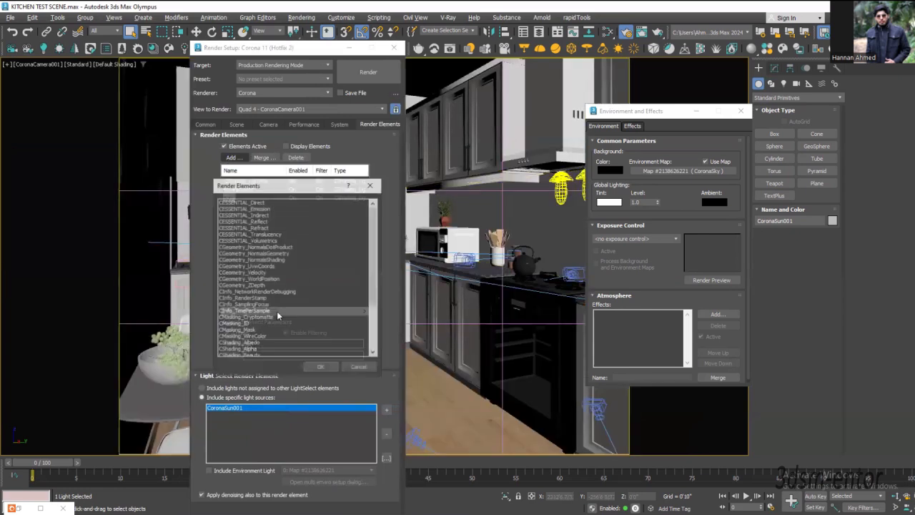
pyautogui.scroll(-3, 244, 313)
pyautogui.click(243, 324)
pyautogui.click(317, 367)
pyautogui.moveTo(295, 343); pyautogui.dragTo(228, 349)
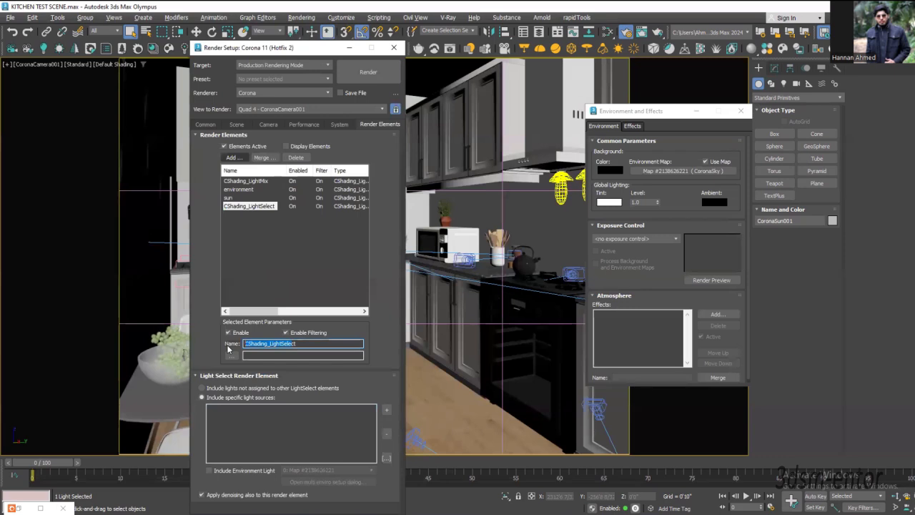
pyautogui.press('BackSpace')
pyautogui.write('wall cabinet light')
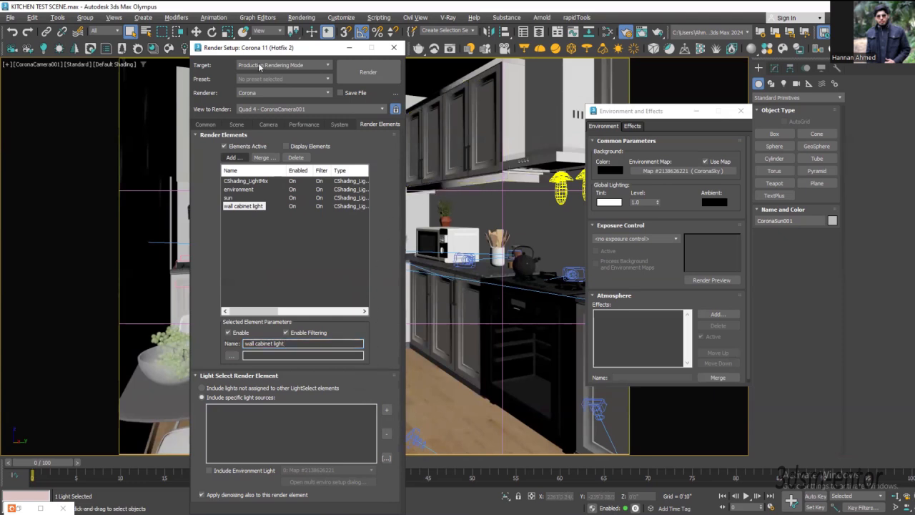
# Step: Restrict the selection filter to Lights so that the fixture under the wall cabinets cannot be picked instead of its light
pyautogui.moveTo(252, 49); pyautogui.dragTo(193, 51)
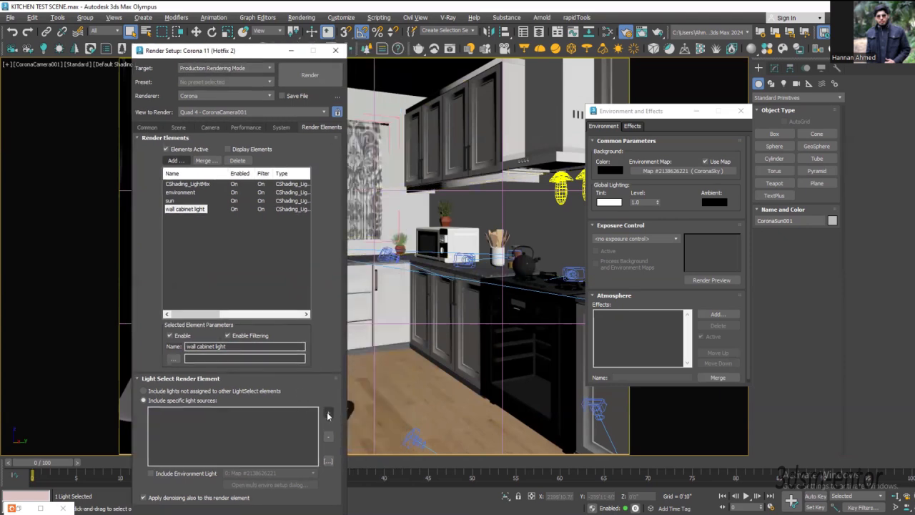
pyautogui.click(468, 181)
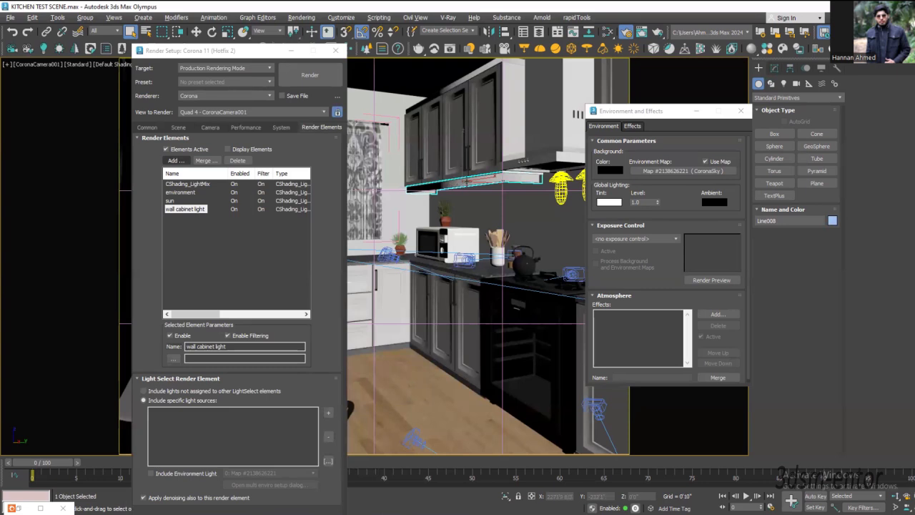
pyautogui.click(207, 52)
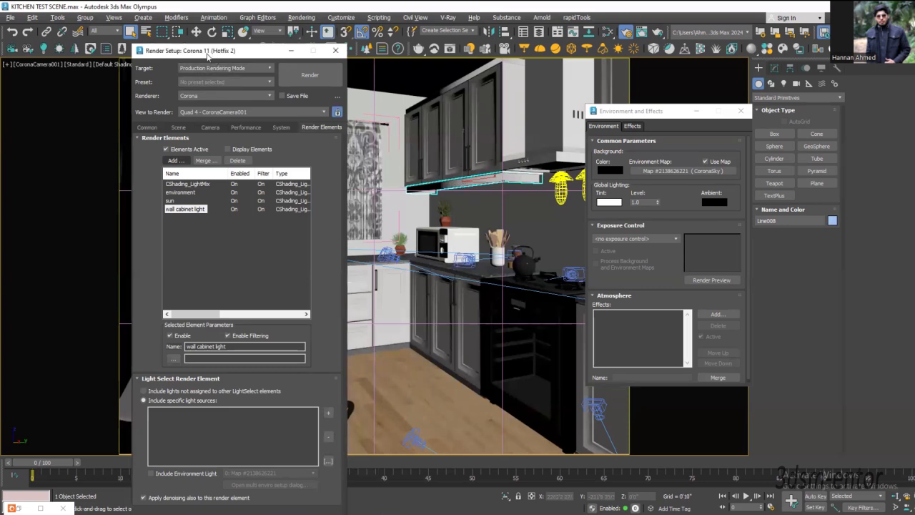
pyautogui.moveTo(208, 56); pyautogui.dragTo(193, 83)
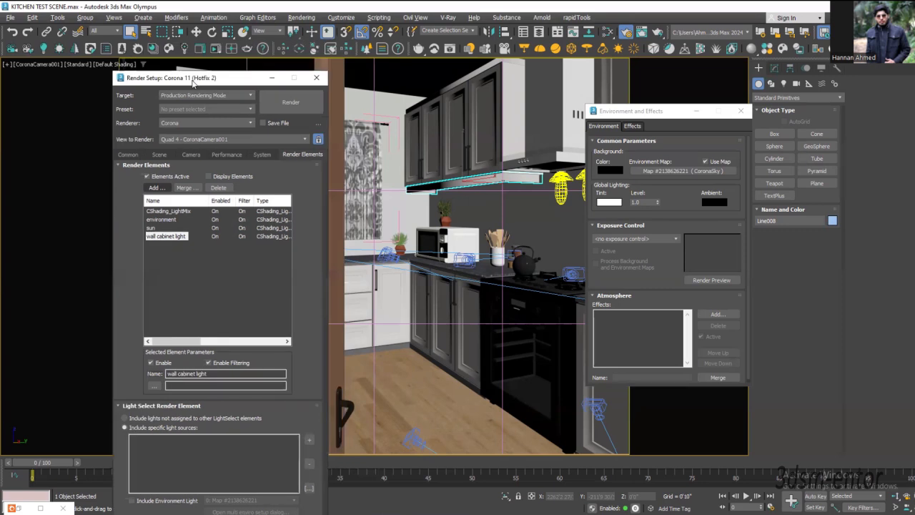
pyautogui.click(100, 32)
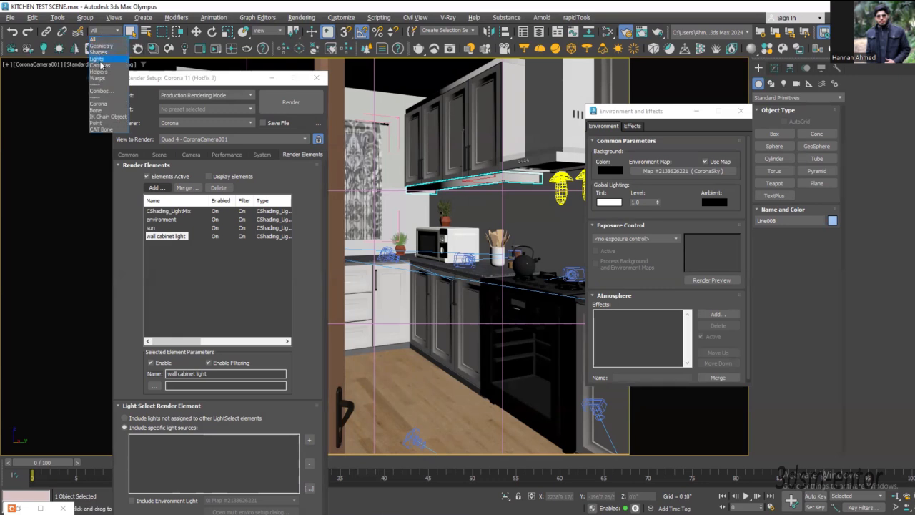
pyautogui.click(100, 62)
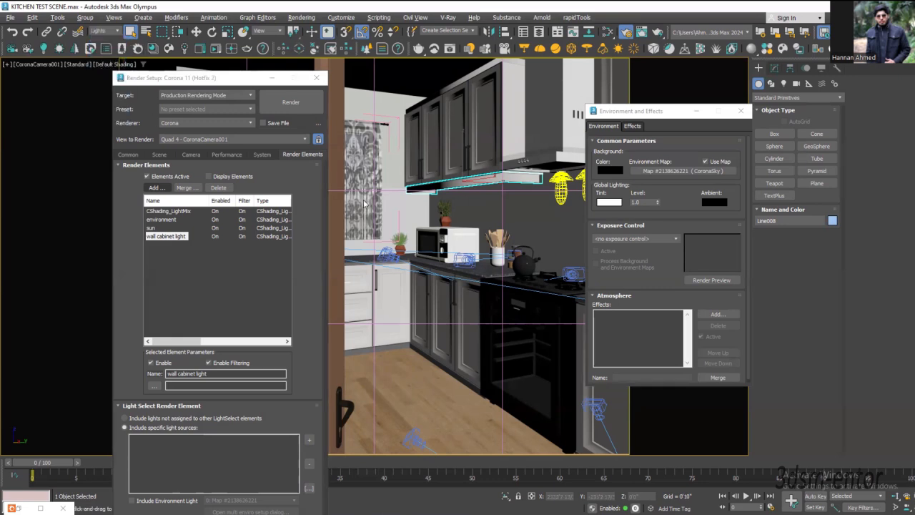
# Step: Add CoronaLight001 under the wall cabinets to the wall cabinet light element's specific light sources
pyautogui.click(431, 172)
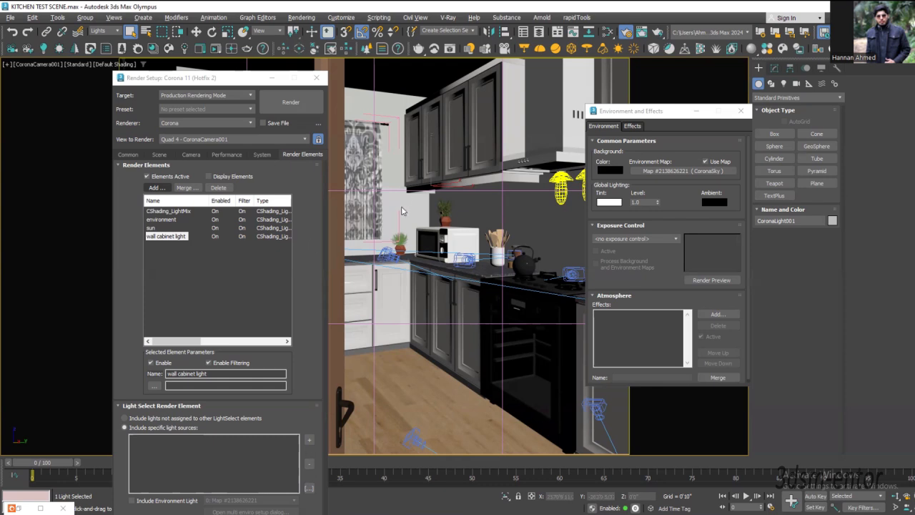
pyautogui.click(308, 443)
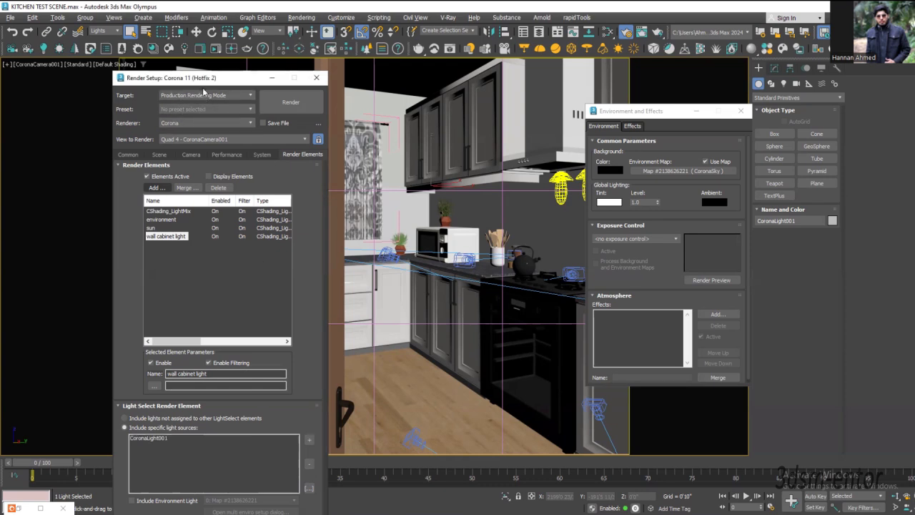
pyautogui.moveTo(208, 79); pyautogui.dragTo(218, 53)
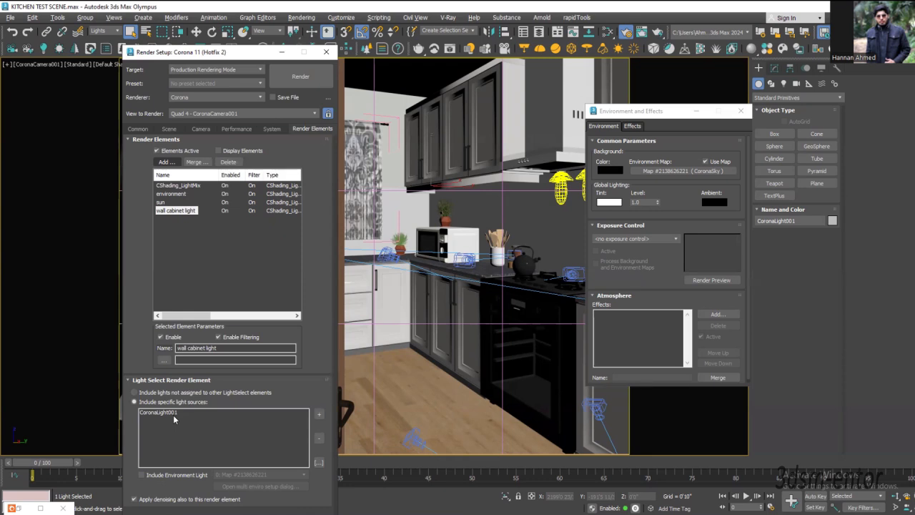
# Step: Add another CShading_LightSelect render element below wall cabinet light and move the Environment and Effects dialog clear of the hood
pyautogui.click(166, 162)
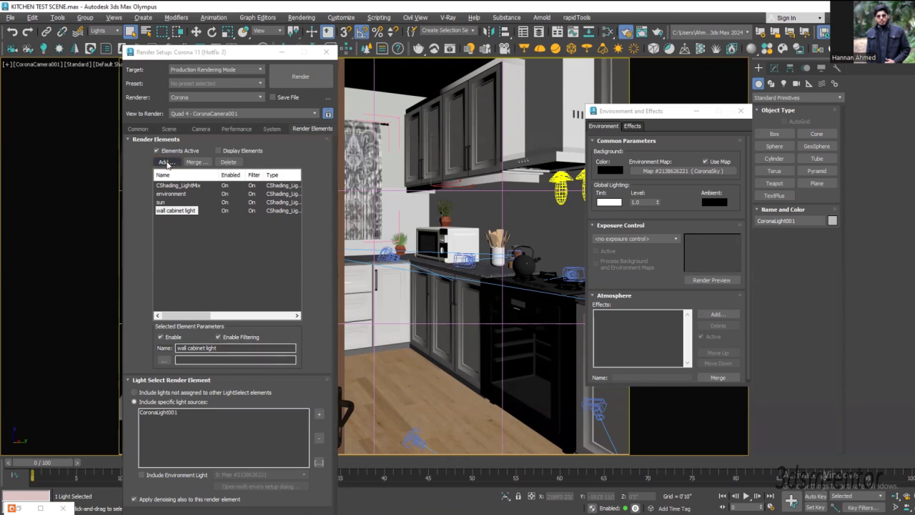
pyautogui.moveTo(630, 112); pyautogui.dragTo(726, 104)
pyautogui.scroll(-2, 184, 341)
pyautogui.scroll(-3, 184, 341)
pyautogui.click(175, 329)
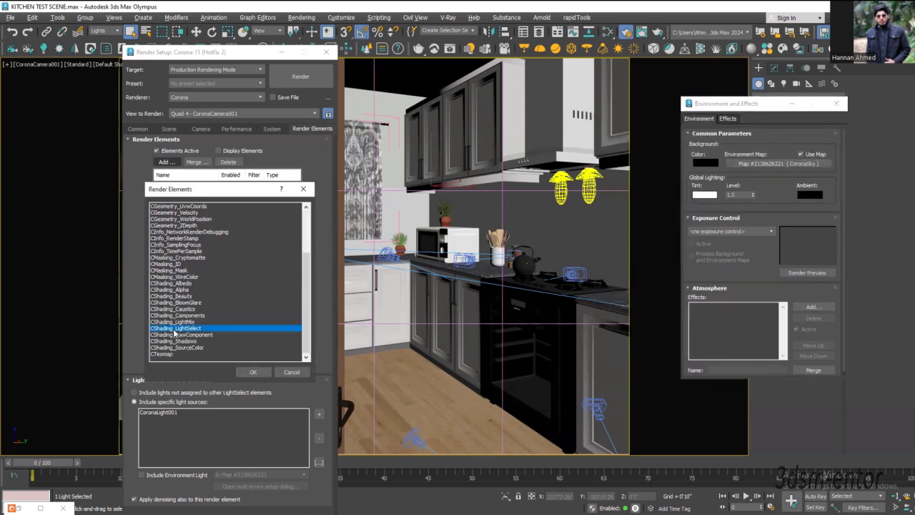
pyautogui.click(252, 373)
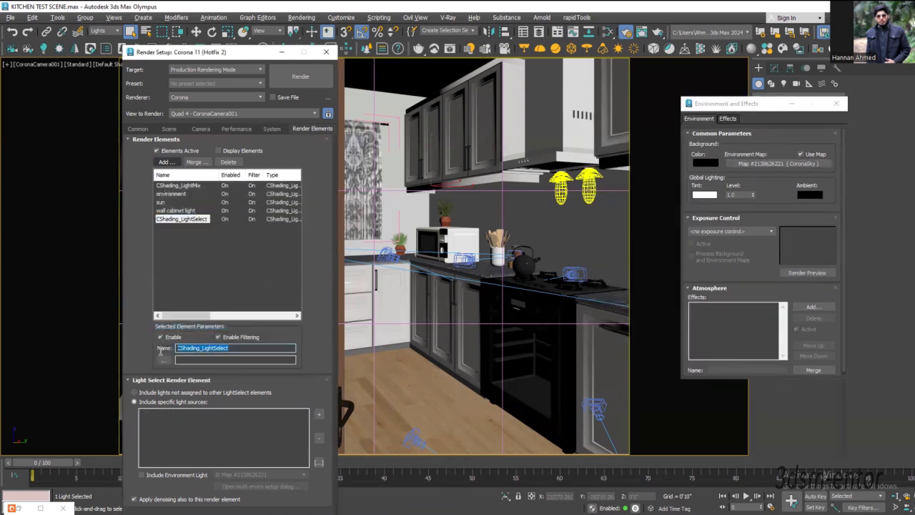
# Step: Name the new element hood lights and include the two lights under the hood as its specific light sources
pyautogui.write('hood')
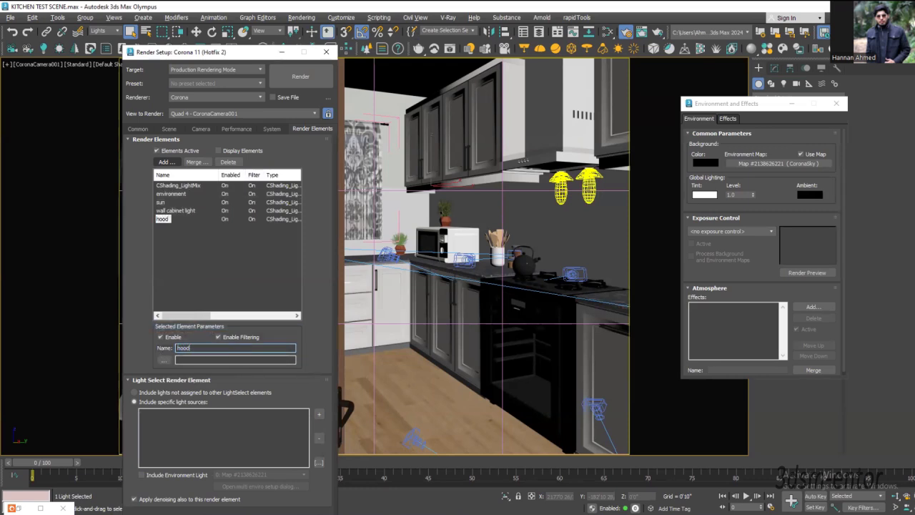
pyautogui.write(' lights')
pyautogui.moveTo(616, 242); pyautogui.dragTo(540, 149)
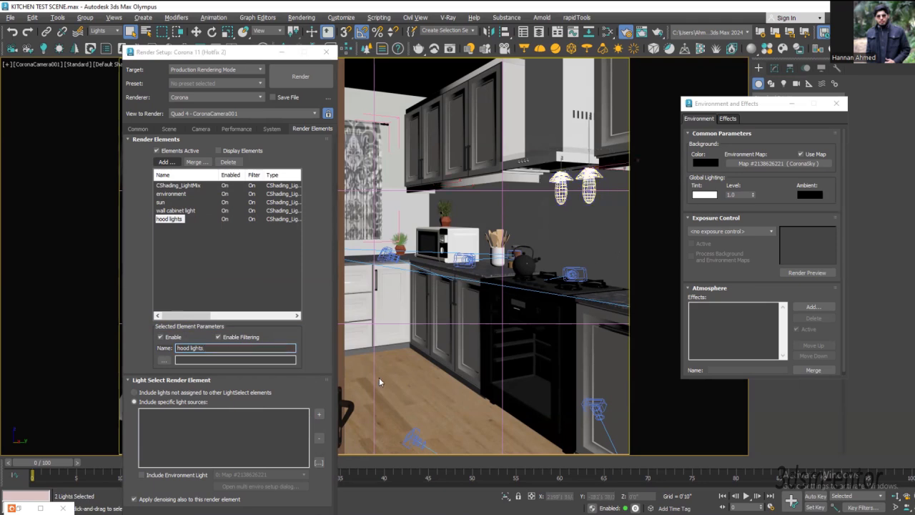
pyautogui.click(320, 417)
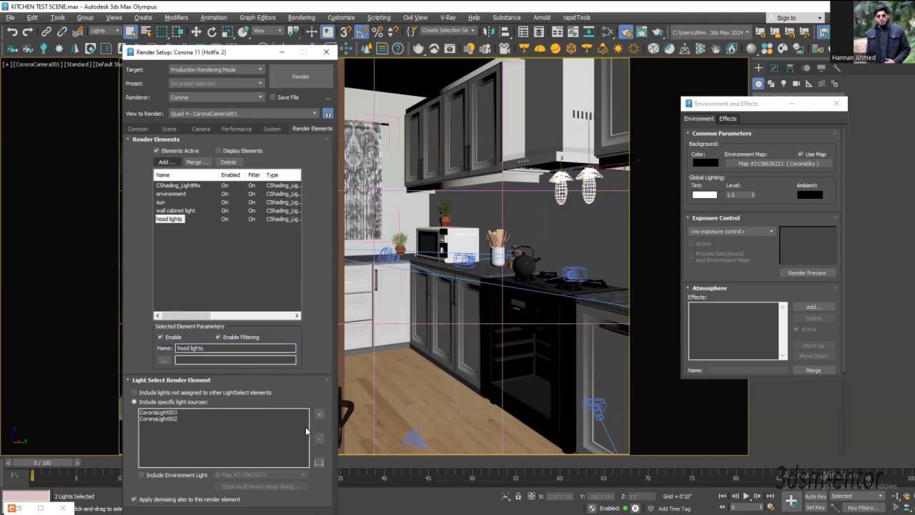
# Step: Review the light sources and denoising option of the environment, sun, wall cabinet light and hood lights elements
pyautogui.click(166, 195)
pyautogui.click(162, 203)
pyautogui.click(163, 211)
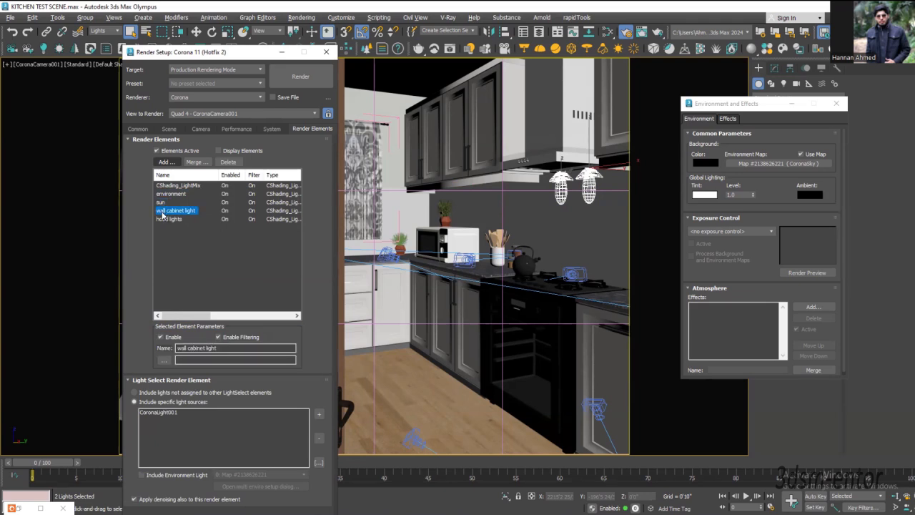
pyautogui.click(166, 219)
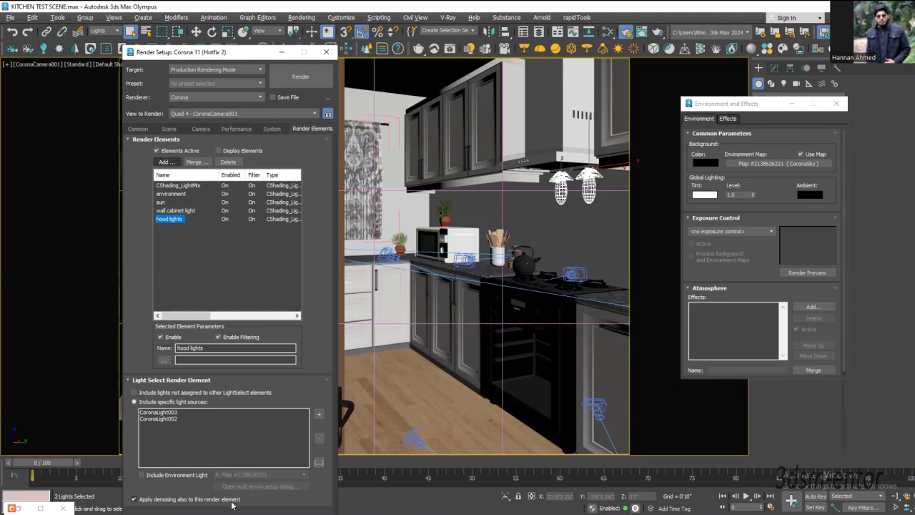
pyautogui.click(162, 202)
pyautogui.click(166, 194)
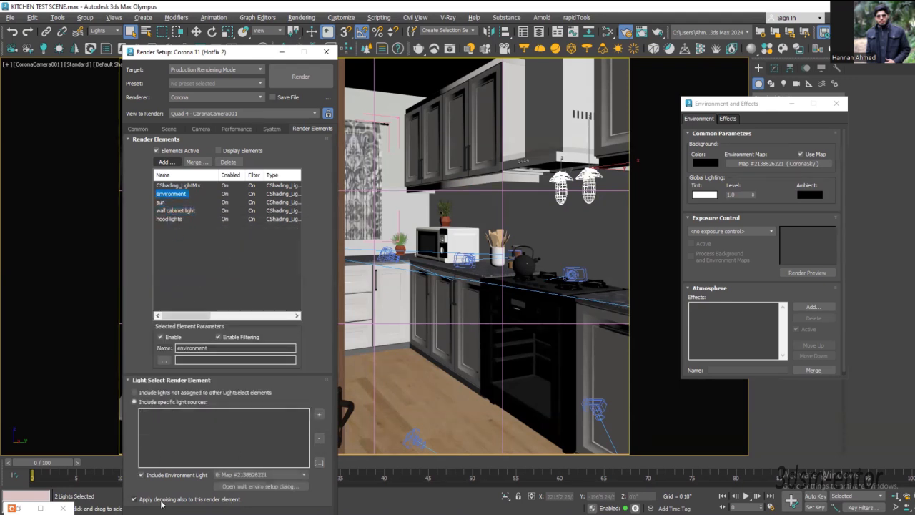
pyautogui.click(167, 204)
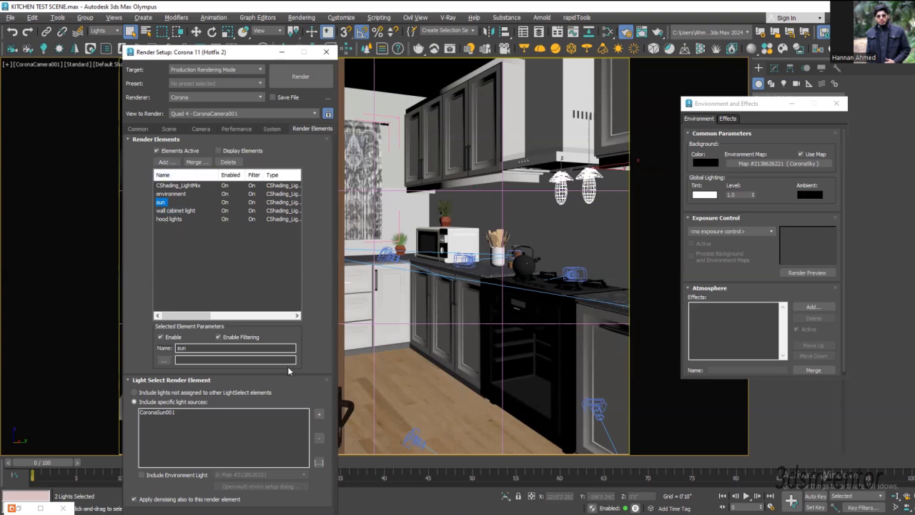
# Step: Start an interactive Corona render of the CoronaCamera001 view and maximize the frame buffer window
pyautogui.click(141, 129)
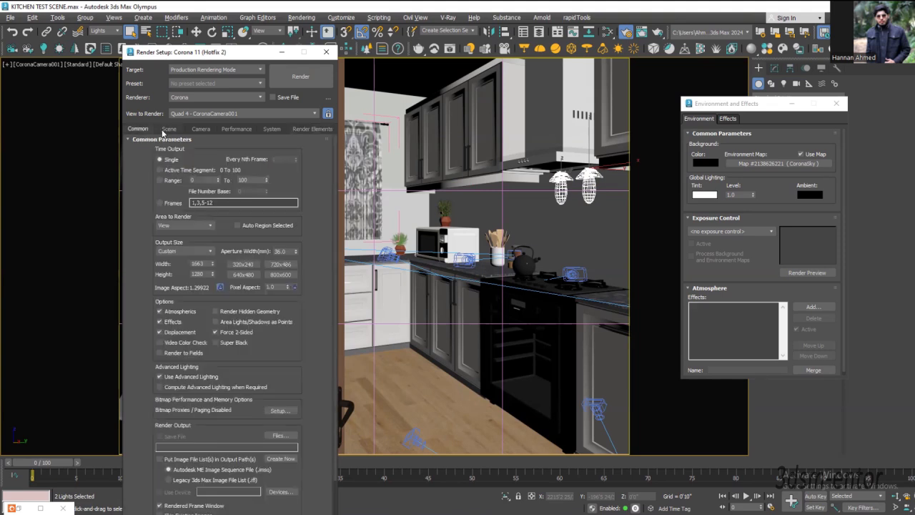
pyautogui.click(165, 130)
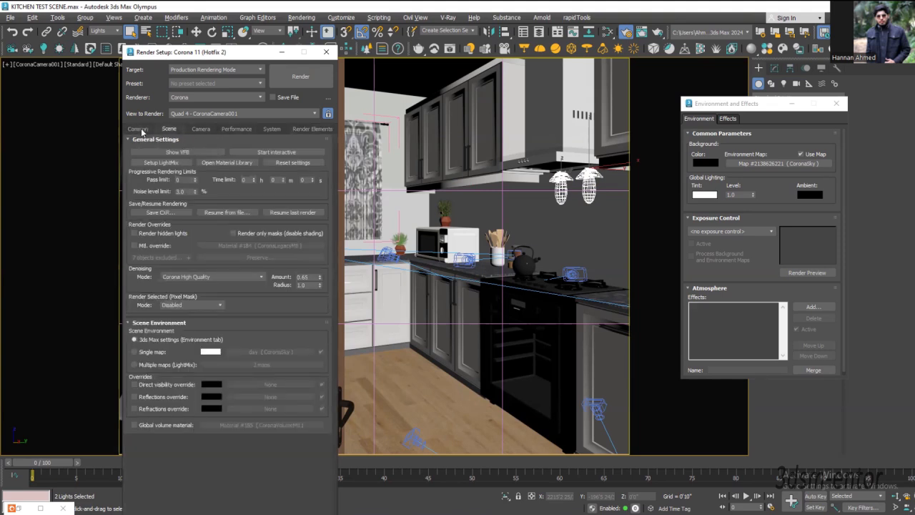
pyautogui.moveTo(223, 56); pyautogui.dragTo(224, 80)
pyautogui.click(214, 49)
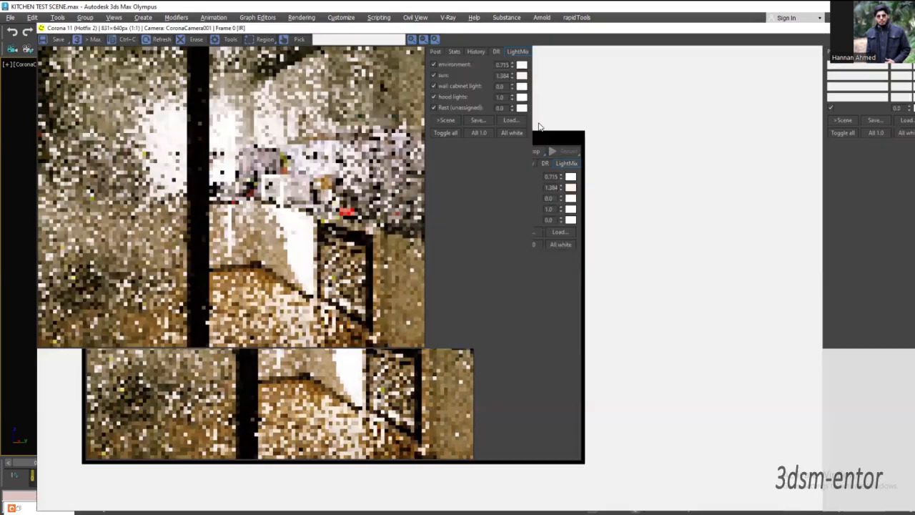
pyautogui.click(539, 124)
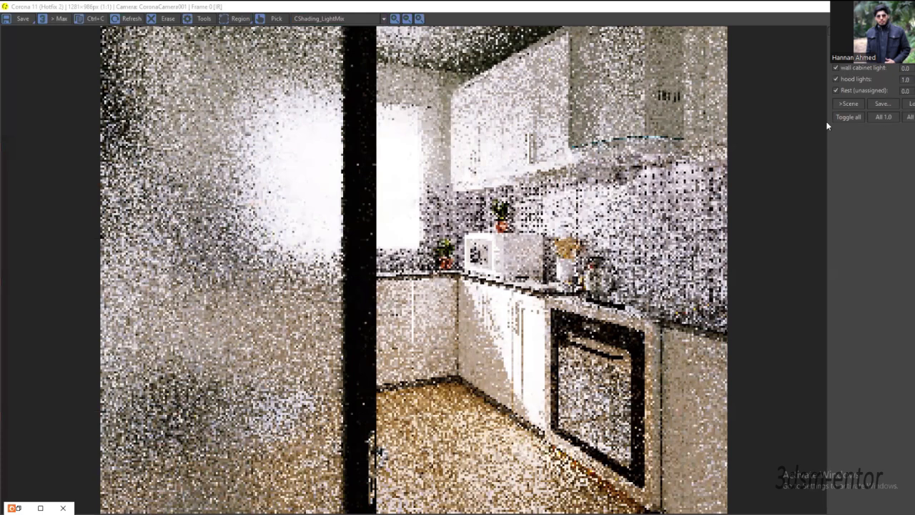
# Step: Reset the frame buffer's tone mapping operators to their defaults
pyautogui.click(844, 33)
pyautogui.click(884, 233)
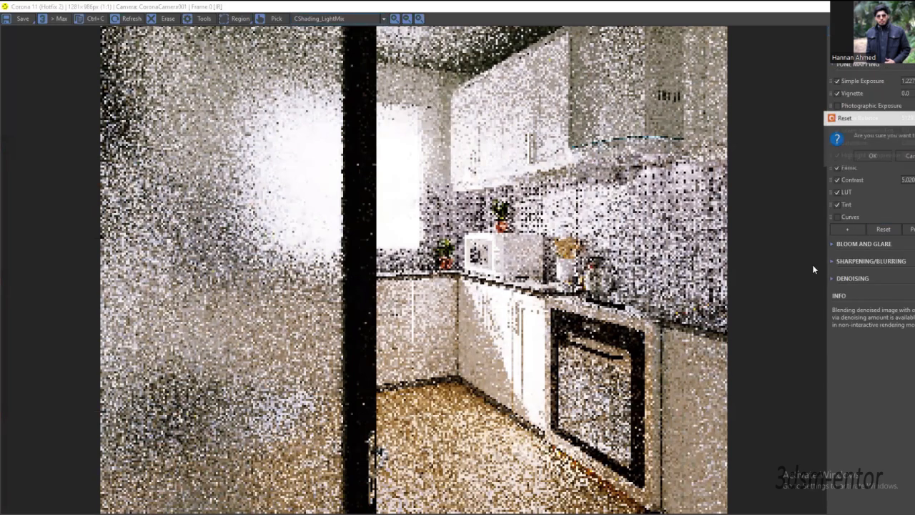
pyautogui.click(873, 159)
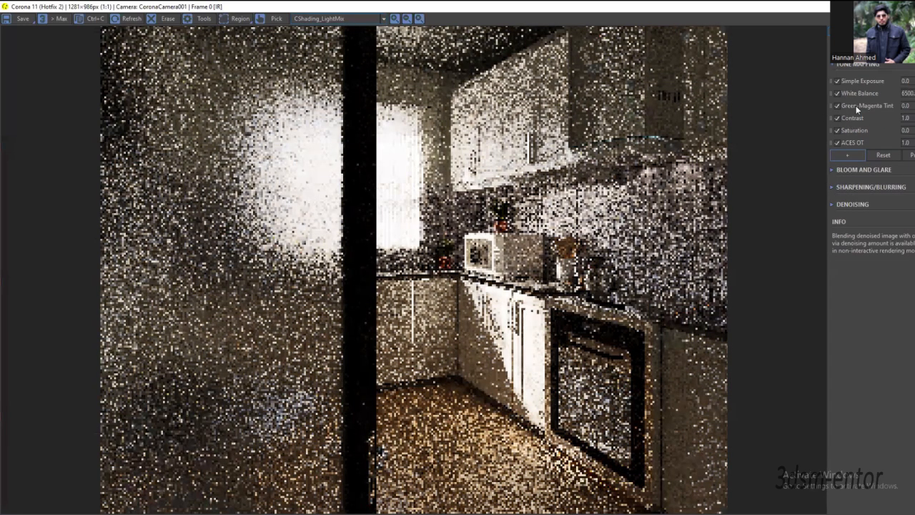
# Step: Reset all LightMix intensities to 1.0 and restore every LightMix color to its default
pyautogui.click(906, 33)
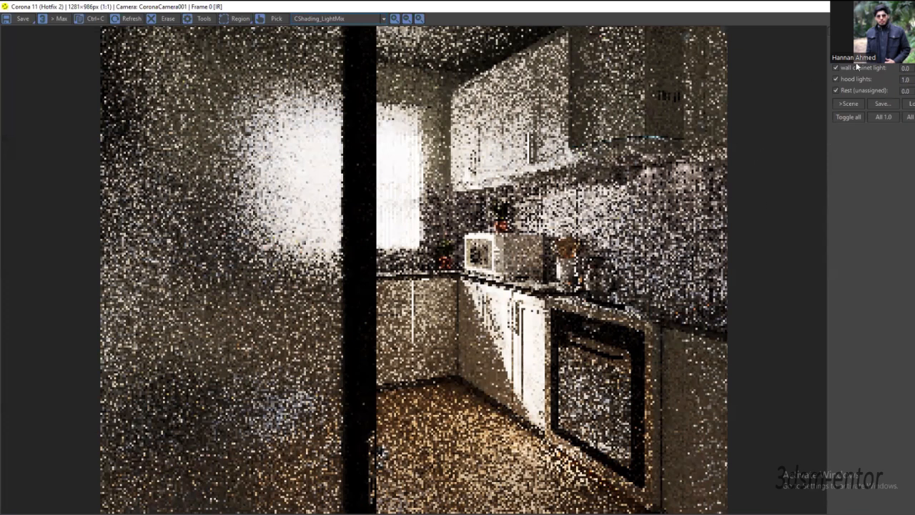
pyautogui.click(877, 118)
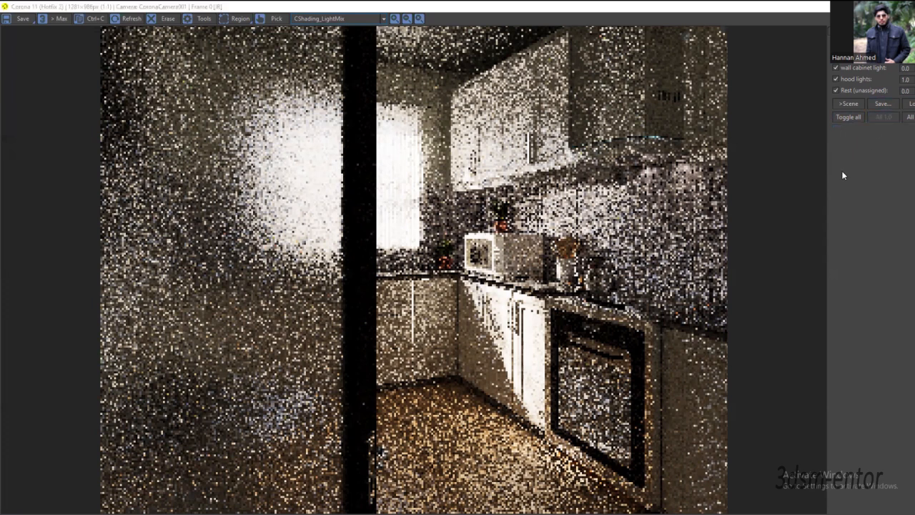
pyautogui.click(877, 294)
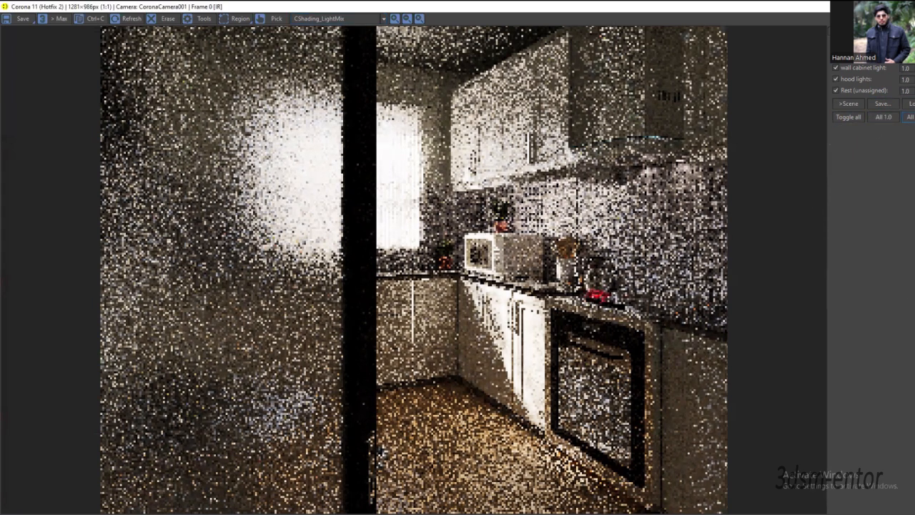
pyautogui.click(911, 117)
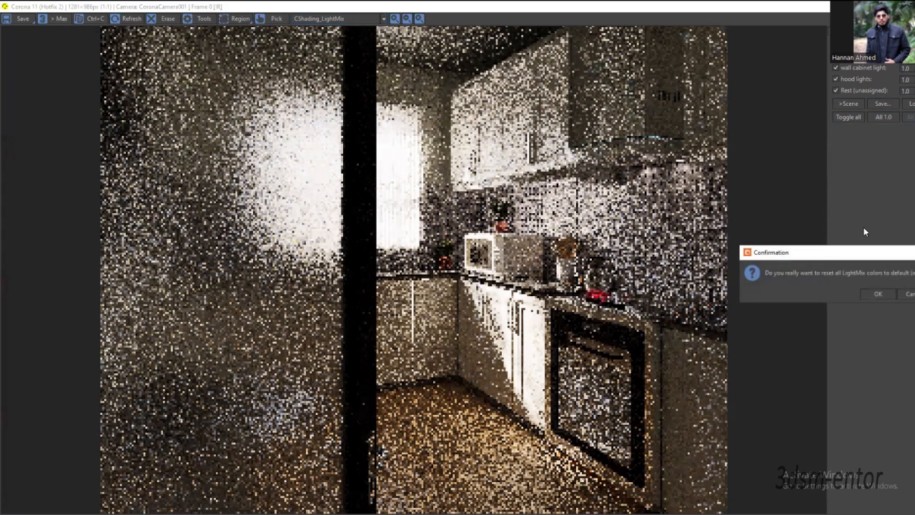
pyautogui.click(878, 294)
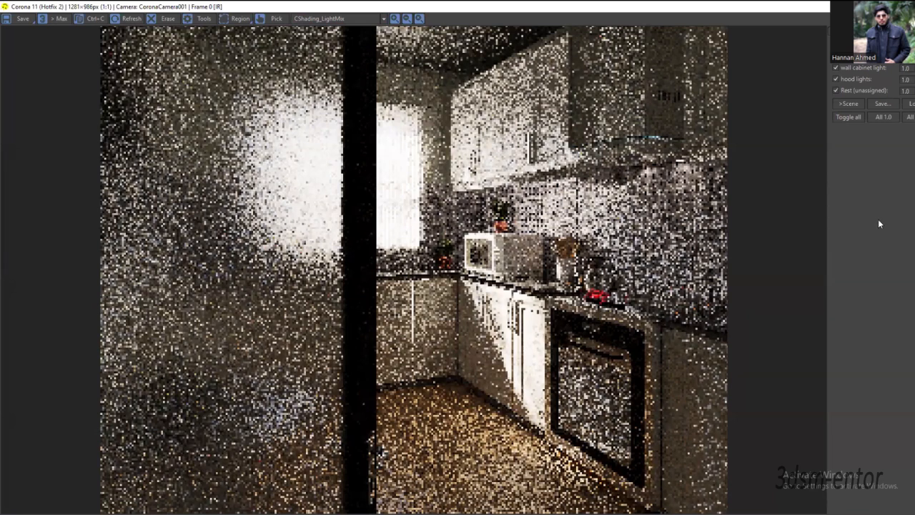
# Step: Compare the render with the Rest (unassigned) lights off and on, and inspect the hood and lower cabinet areas up close
pyautogui.click(836, 90)
pyautogui.click(836, 91)
pyautogui.click(835, 91)
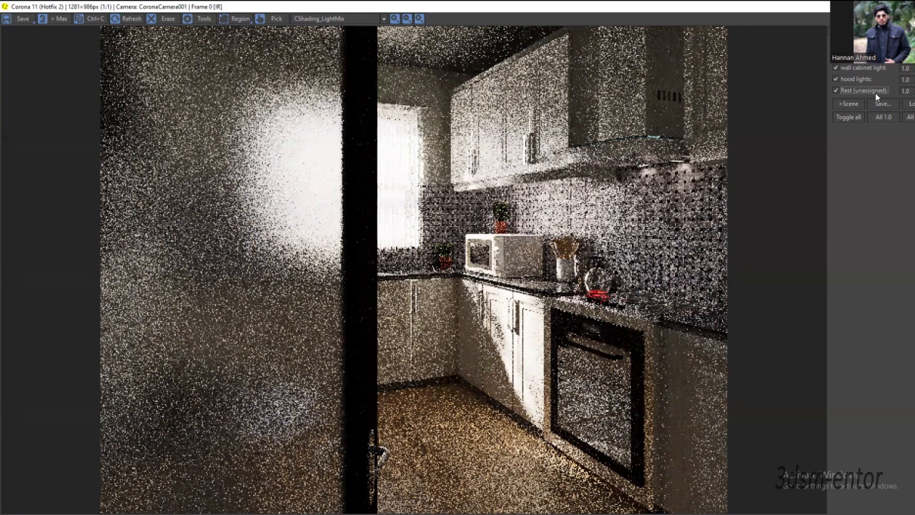
pyautogui.click(836, 91)
pyautogui.scroll(2, 643, 164)
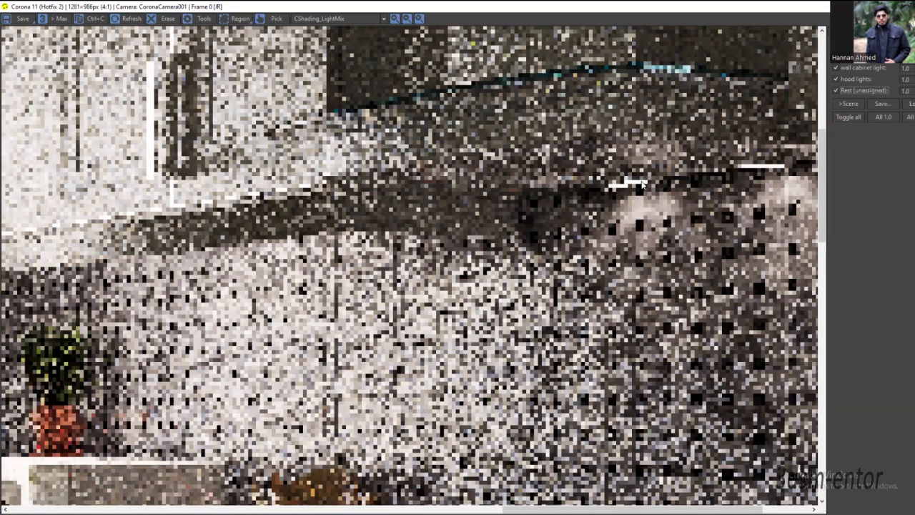
pyautogui.scroll(-2, 642, 182)
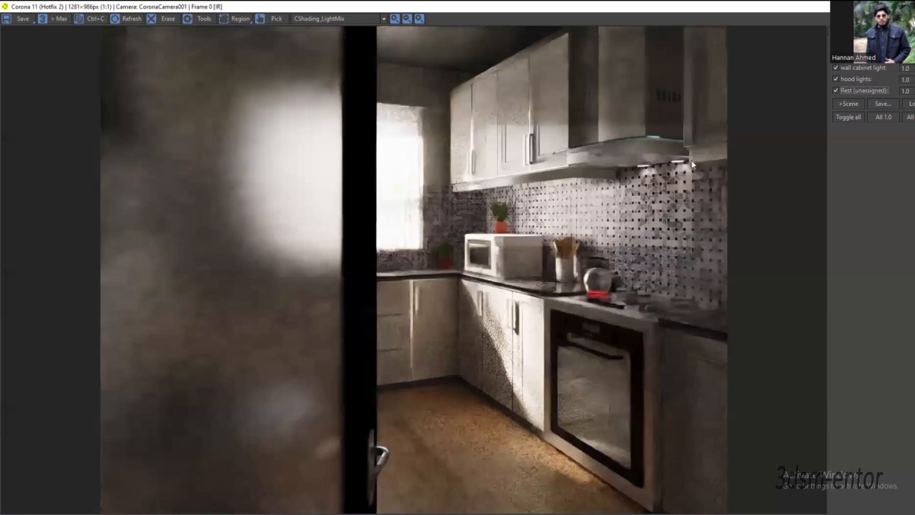
pyautogui.click(836, 91)
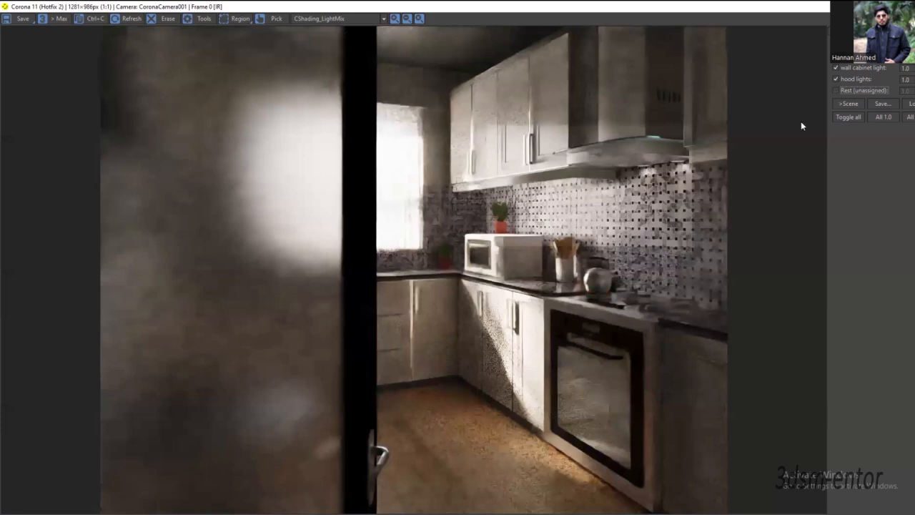
pyautogui.click(837, 90)
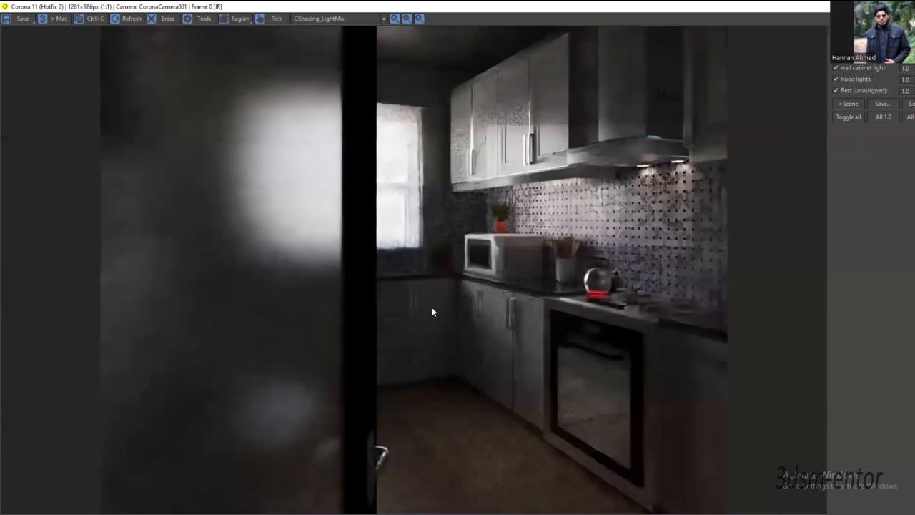
pyautogui.scroll(1, 482, 340)
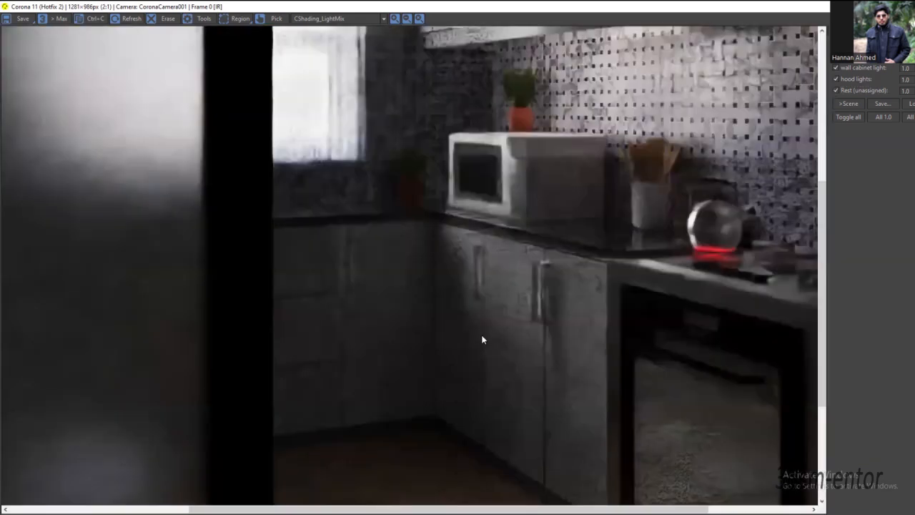
pyautogui.scroll(1, 483, 341)
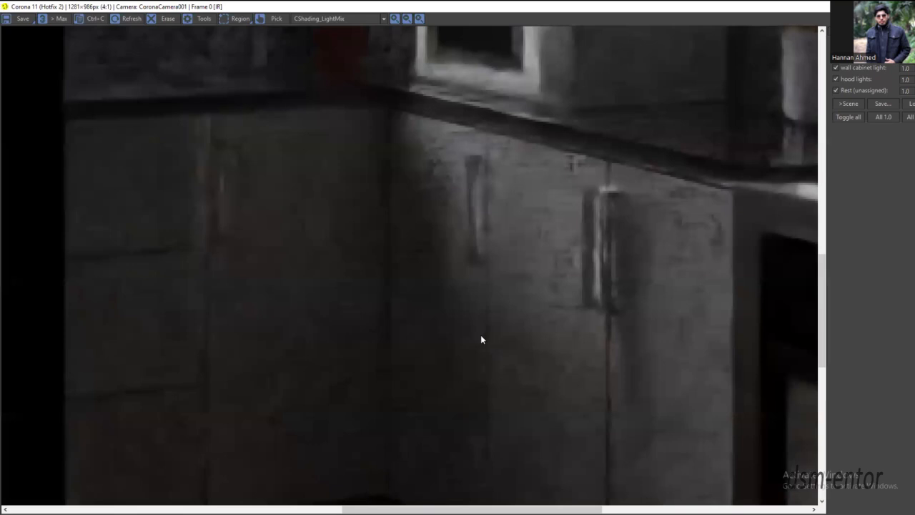
pyautogui.scroll(-2, 430, 292)
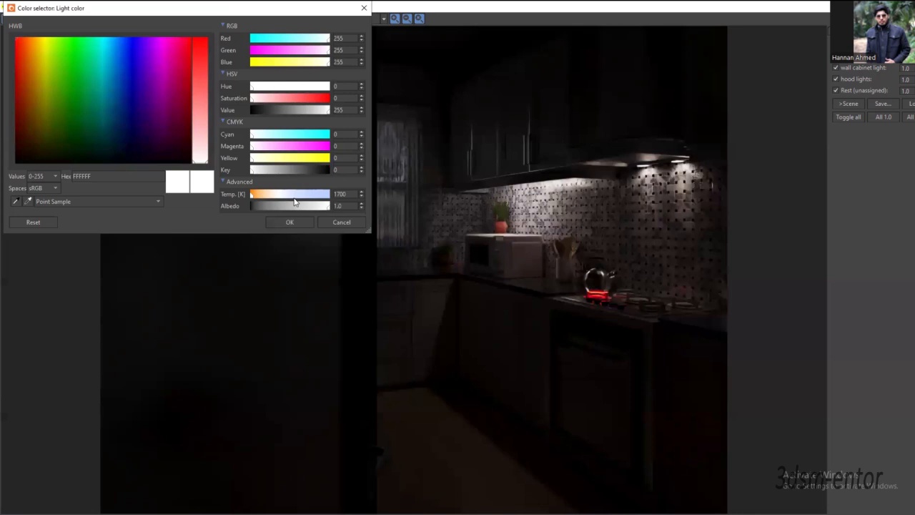
# Step: Tint the environment light a cool blue with RGB 167, 190, 235, and check the effect at the window
pyautogui.click(324, 197)
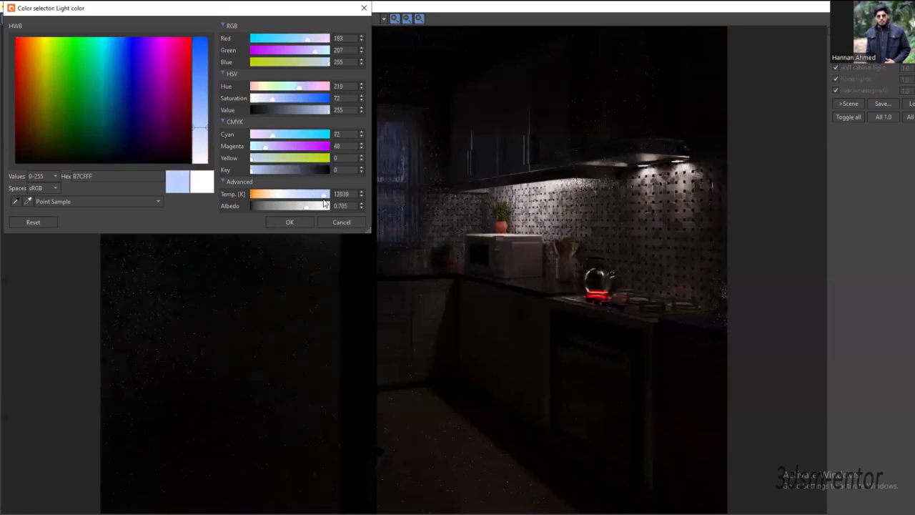
pyautogui.moveTo(325, 200); pyautogui.dragTo(326, 199)
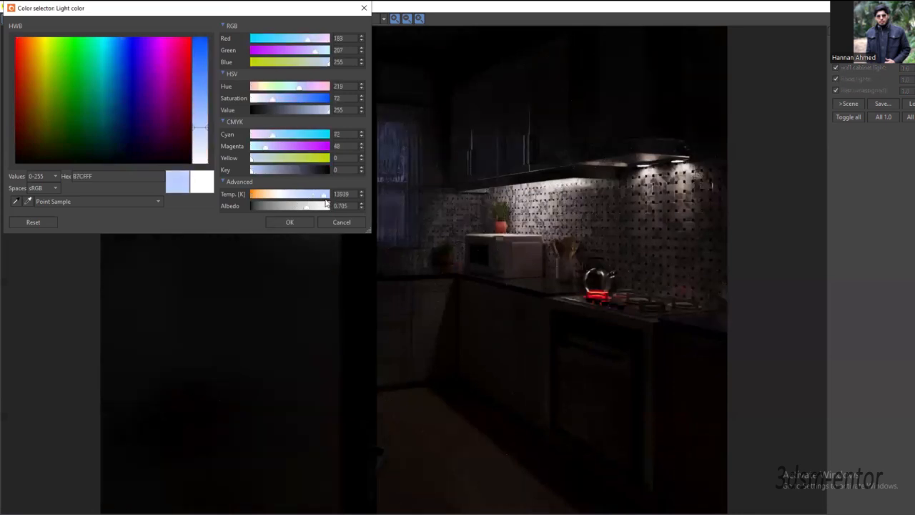
pyautogui.click(258, 172)
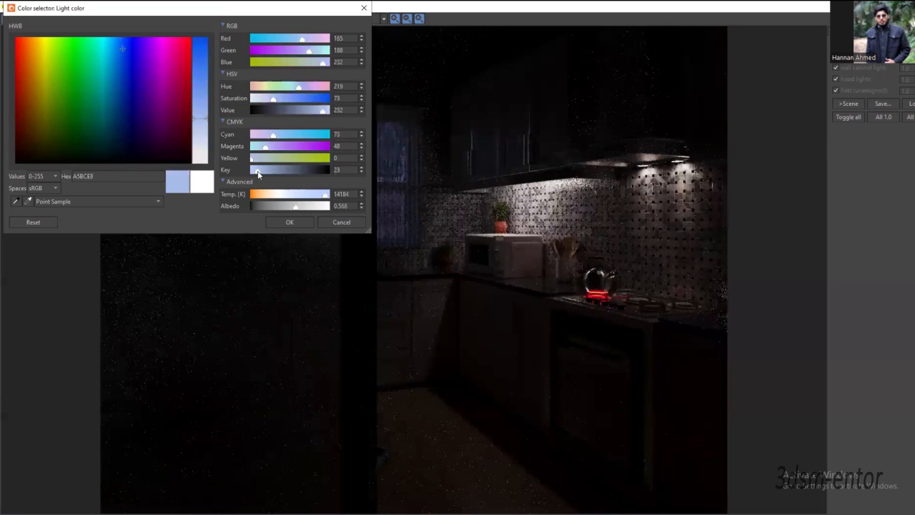
pyautogui.click(290, 223)
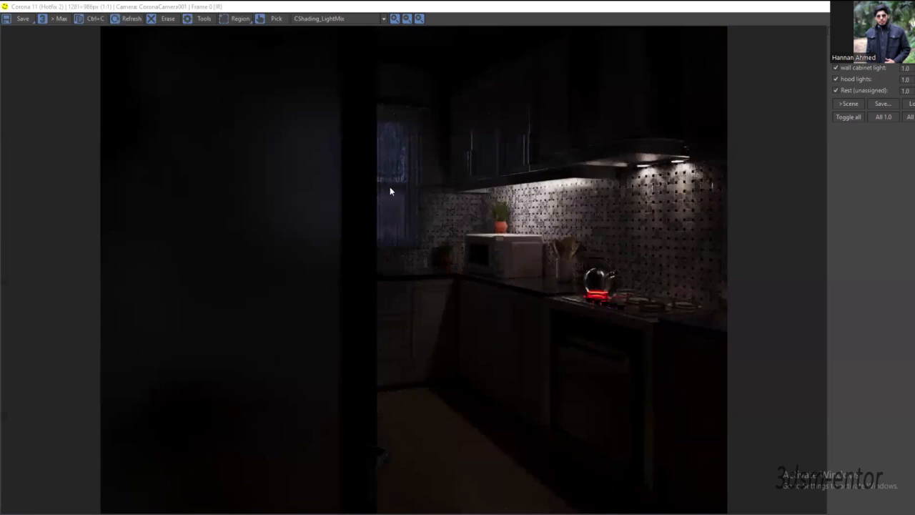
pyautogui.scroll(1, 378, 120)
pyautogui.scroll(1, 407, 187)
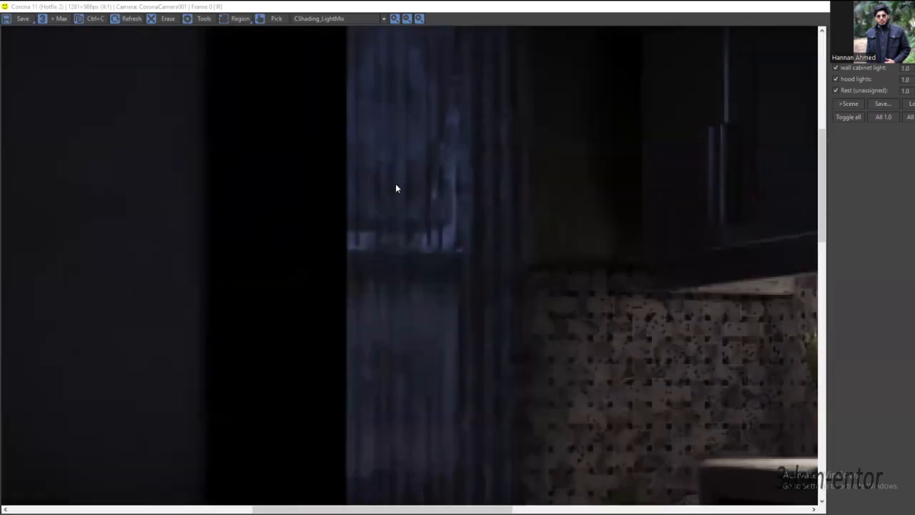
pyautogui.scroll(-1, 403, 167)
pyautogui.scroll(-1, 420, 174)
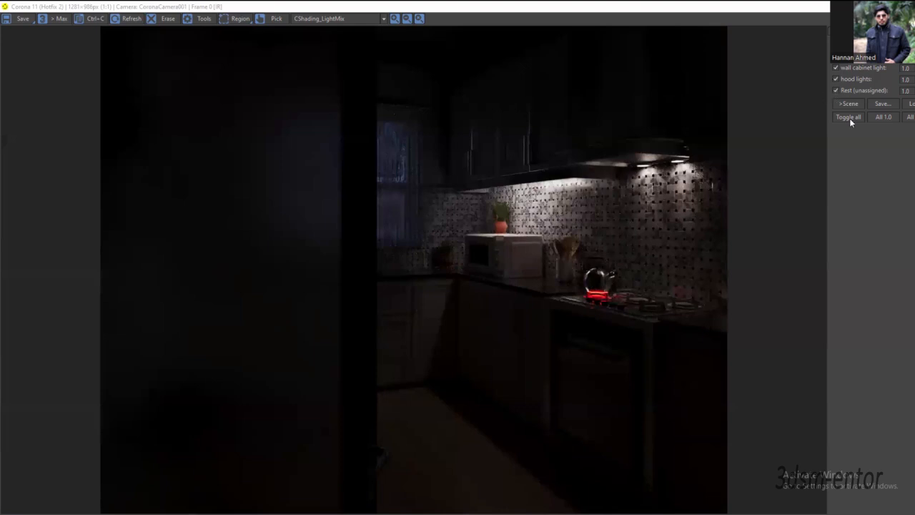
# Step: Switch off the hood lights and the Rest (unassigned) lights in the LightMix, inspecting the lamps under the hood
pyautogui.click(836, 80)
pyautogui.click(836, 80)
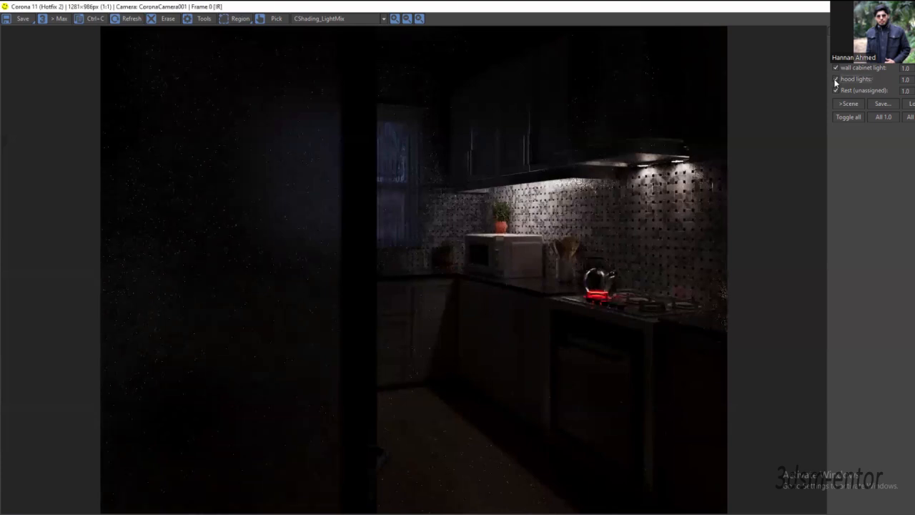
pyautogui.click(836, 80)
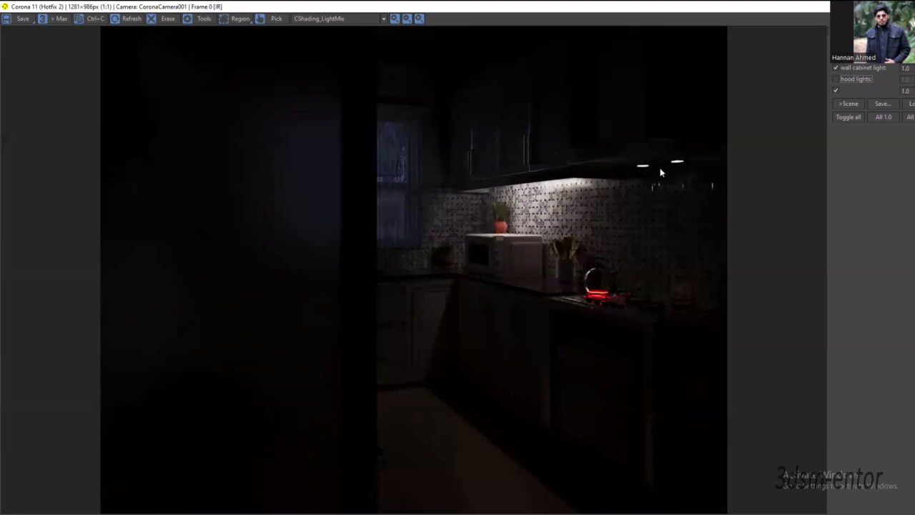
pyautogui.scroll(2, 664, 164)
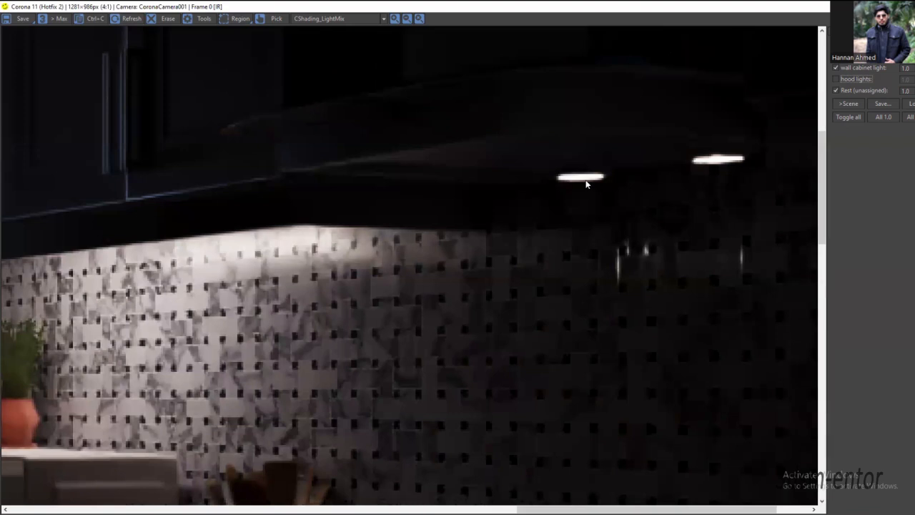
pyautogui.scroll(-1, 741, 183)
pyautogui.scroll(-1, 636, 145)
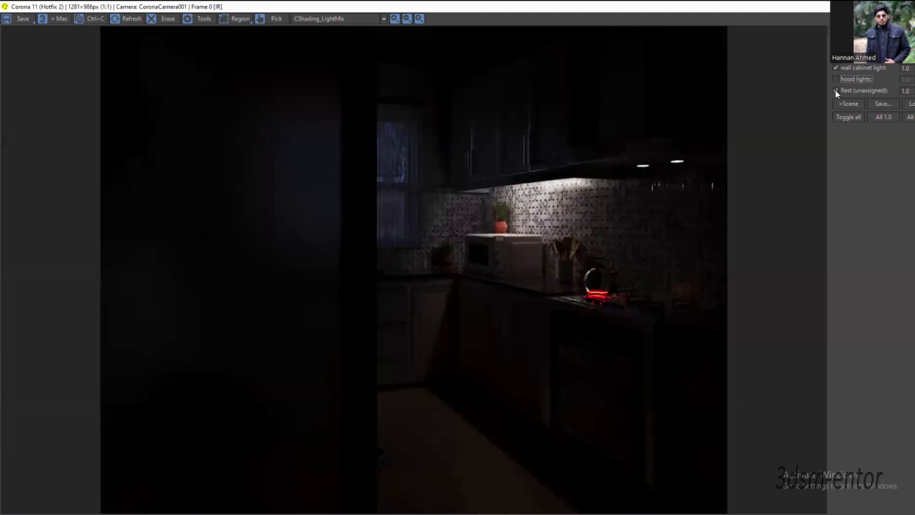
pyautogui.click(837, 91)
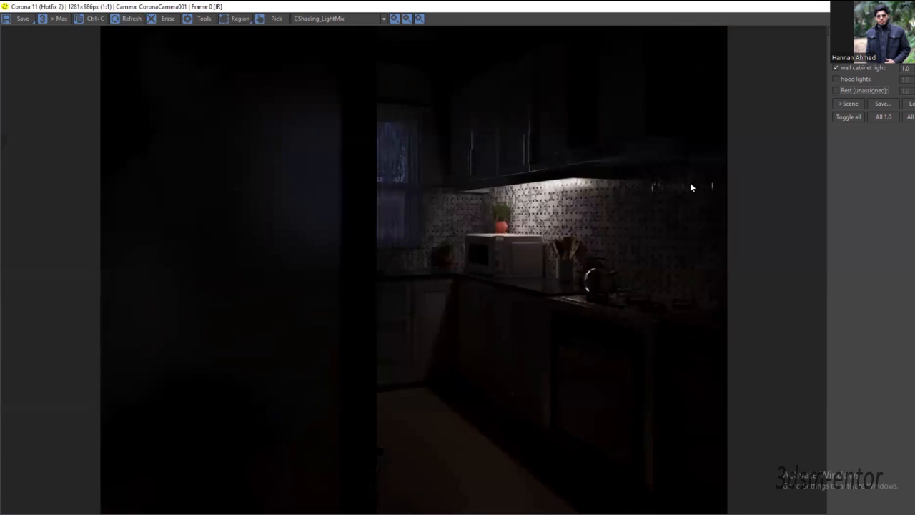
# Step: Set the wall cabinet light's LightMix intensity to 5.0
pyautogui.doubleClick(905, 68)
pyautogui.write('5')
pyautogui.press('Return')
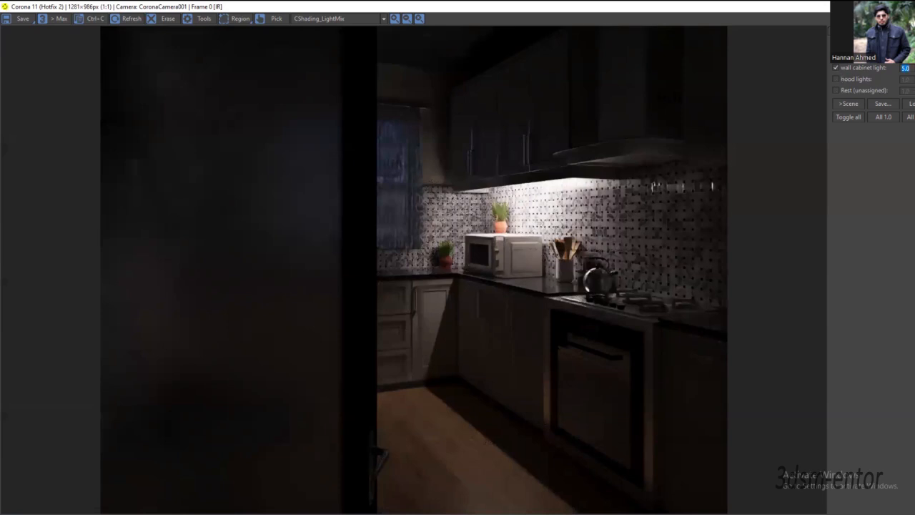
# Step: Give the wall cabinet light a warm orange color with RGB 255, 187, 110
pyautogui.click(914, 69)
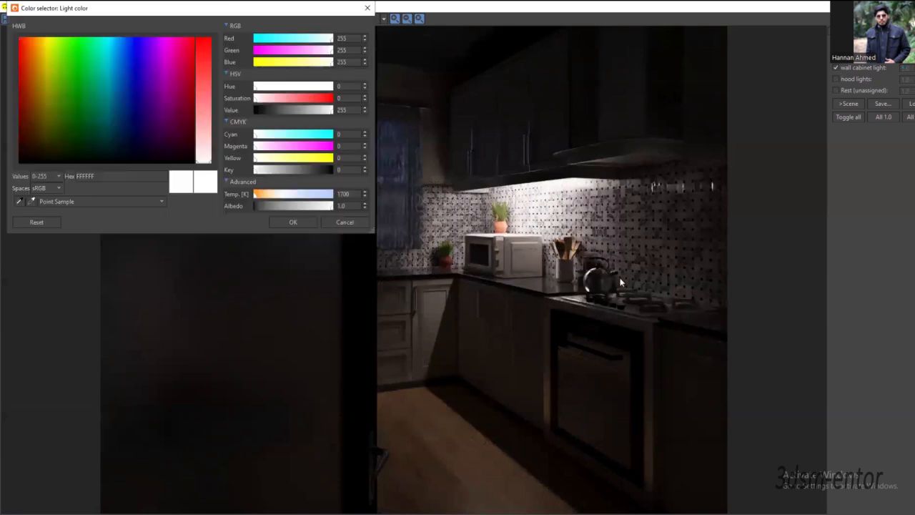
pyautogui.click(256, 197)
pyautogui.click(257, 201)
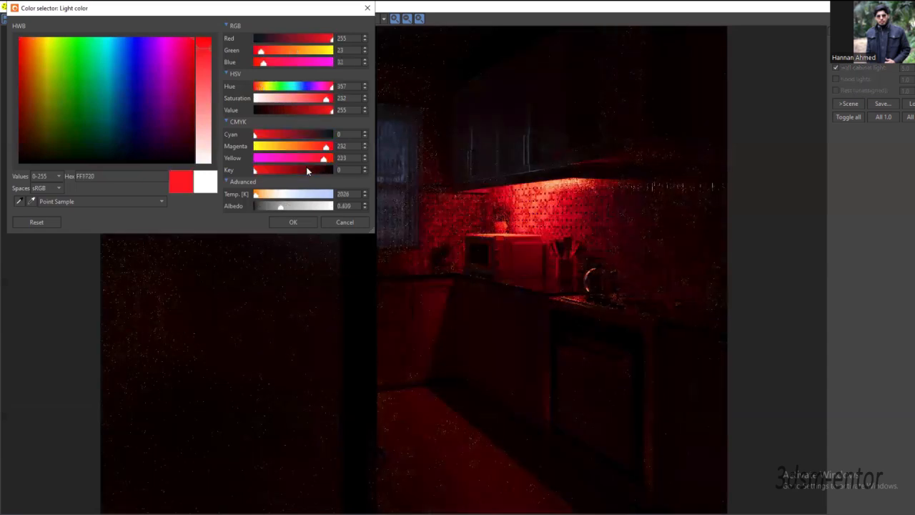
pyautogui.moveTo(325, 148); pyautogui.dragTo(291, 149)
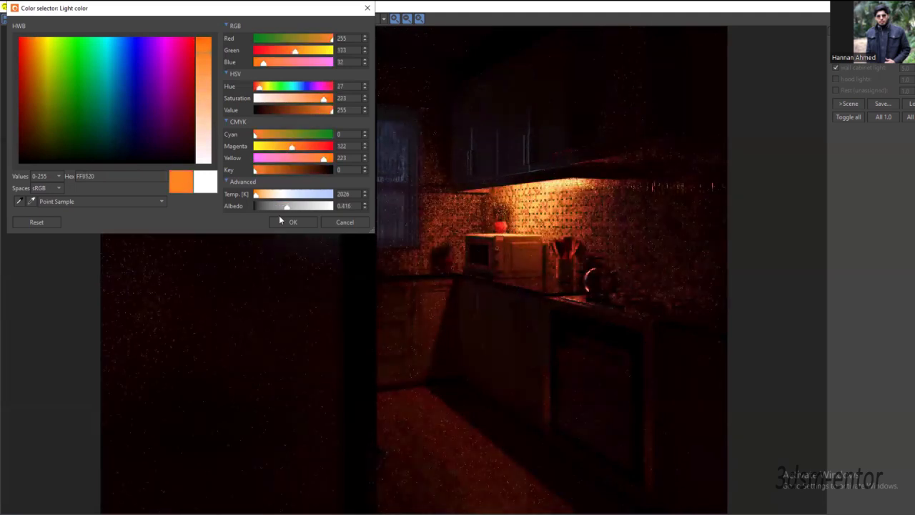
pyautogui.moveTo(258, 197); pyautogui.dragTo(262, 197)
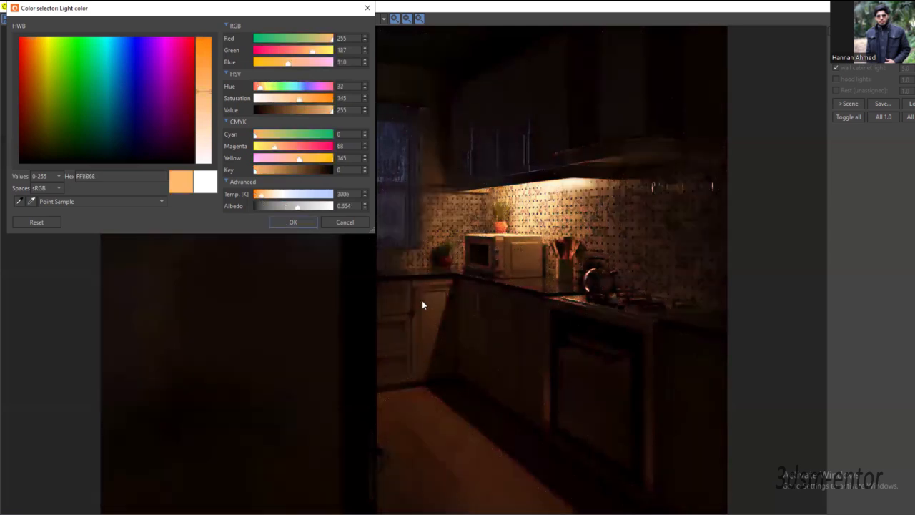
pyautogui.press('Return')
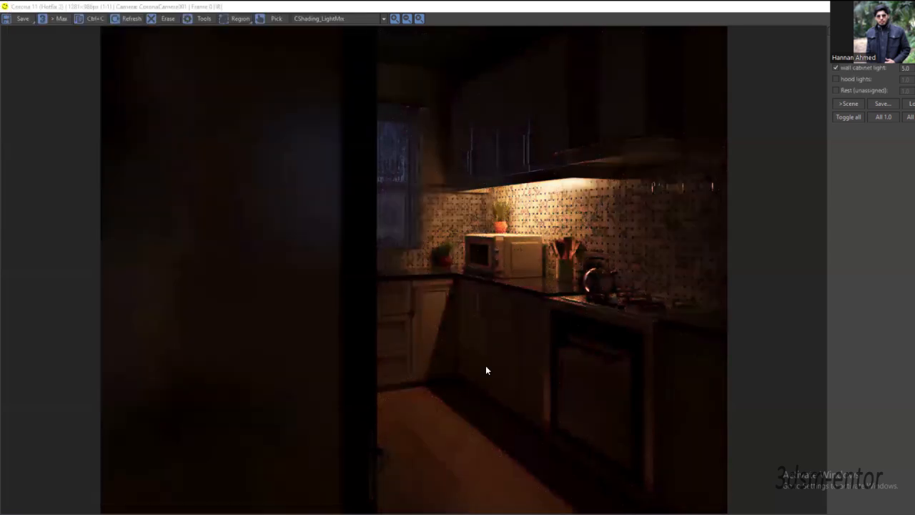